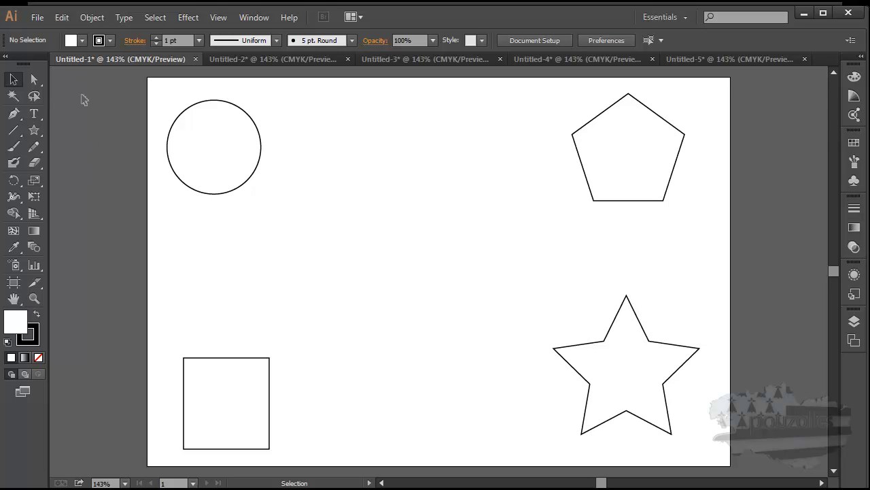
# - Select the circle, pentagon, square and star, and set the Blend tool's spacing to 4 specified steps
pyautogui.moveTo(111, 84); pyautogui.dragTo(760, 446)
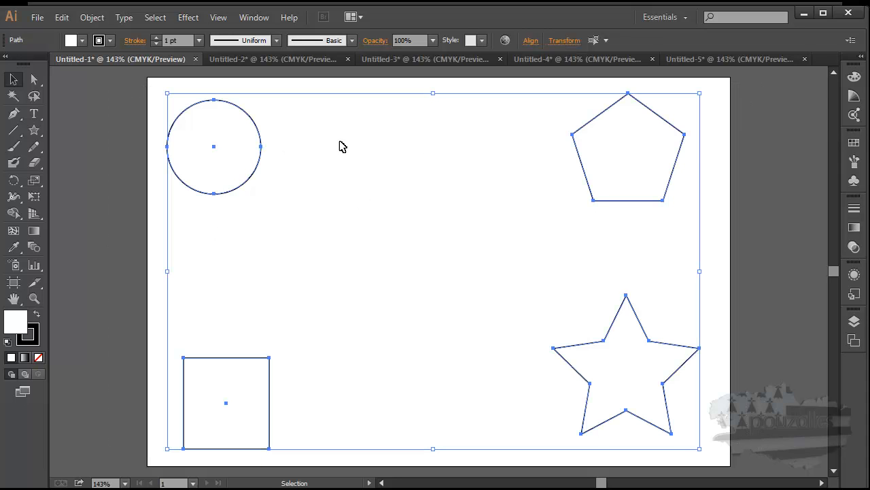
pyautogui.doubleClick(35, 249)
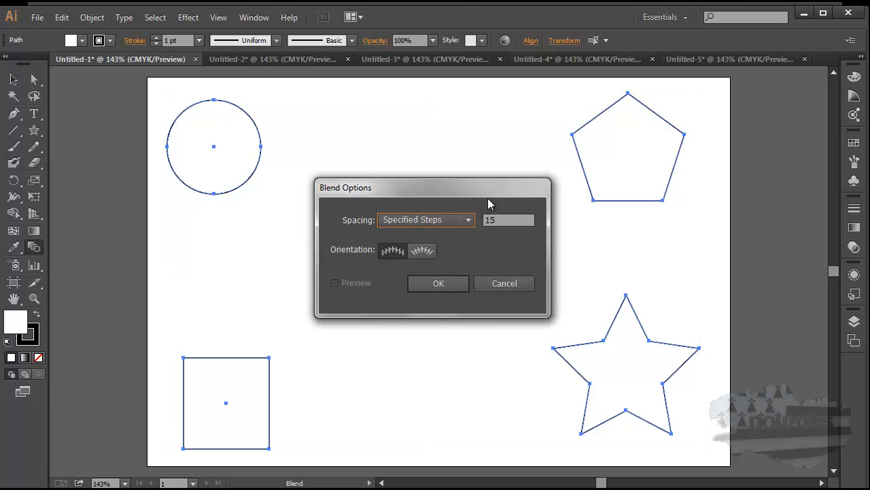
pyautogui.click(468, 219)
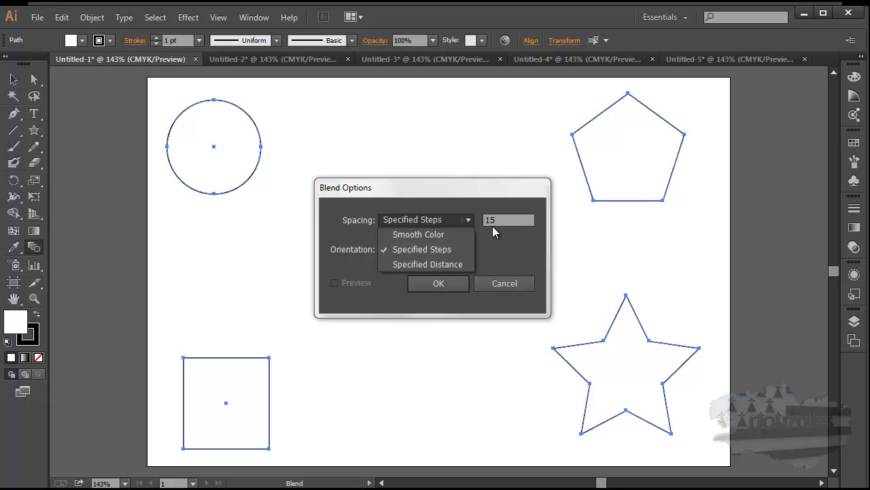
pyautogui.click(502, 221)
pyautogui.moveTo(500, 221); pyautogui.dragTo(487, 220)
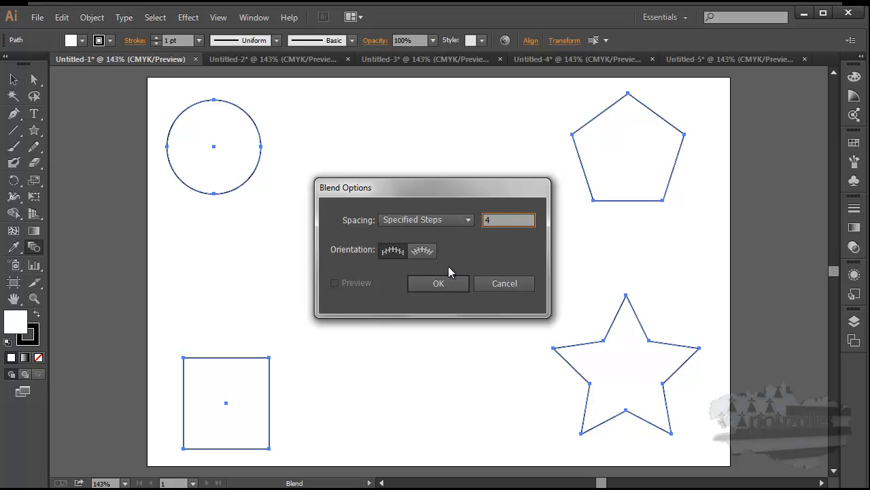
pyautogui.click(438, 283)
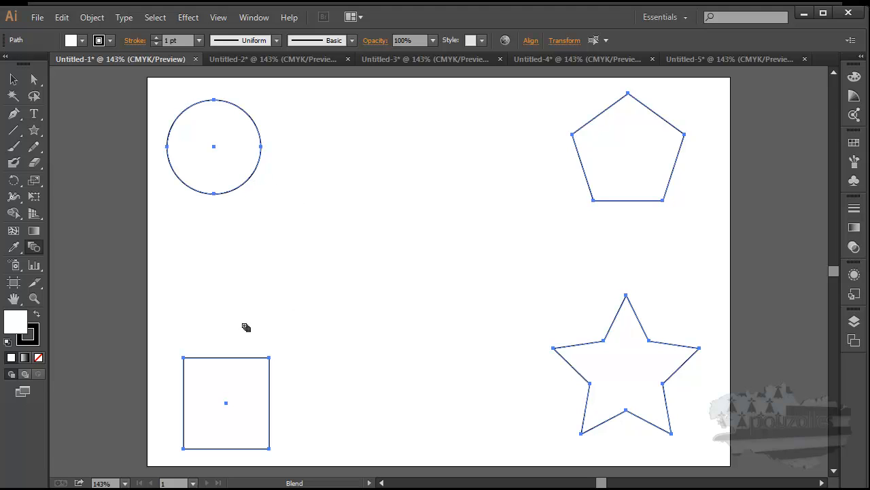
# - Blend the circle into the square, the square into the star, and the star into the pentagon
pyautogui.click(227, 358)
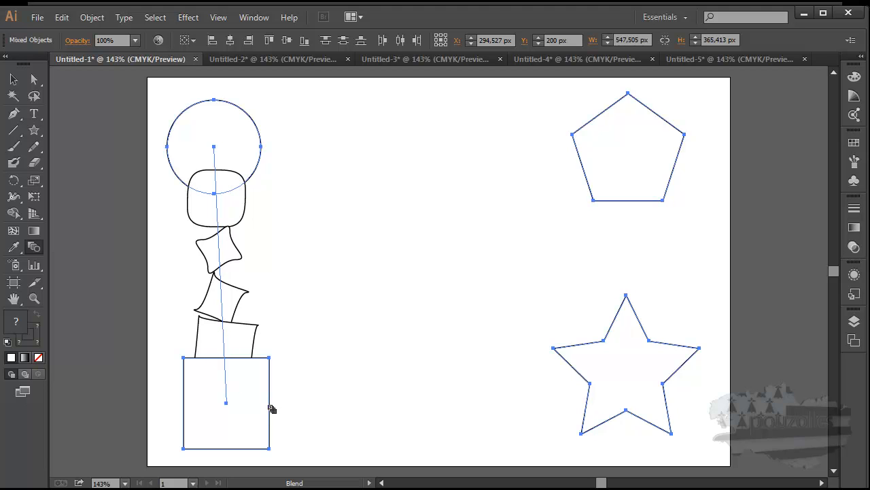
pyautogui.click(579, 375)
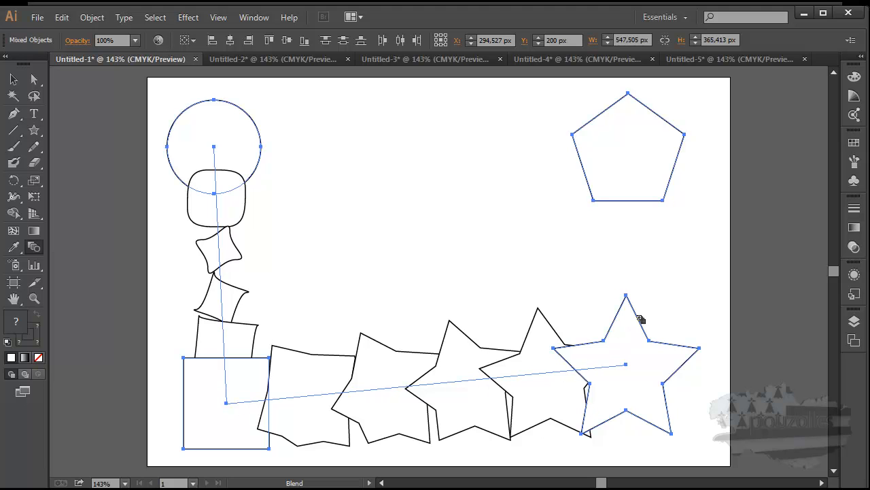
pyautogui.click(635, 202)
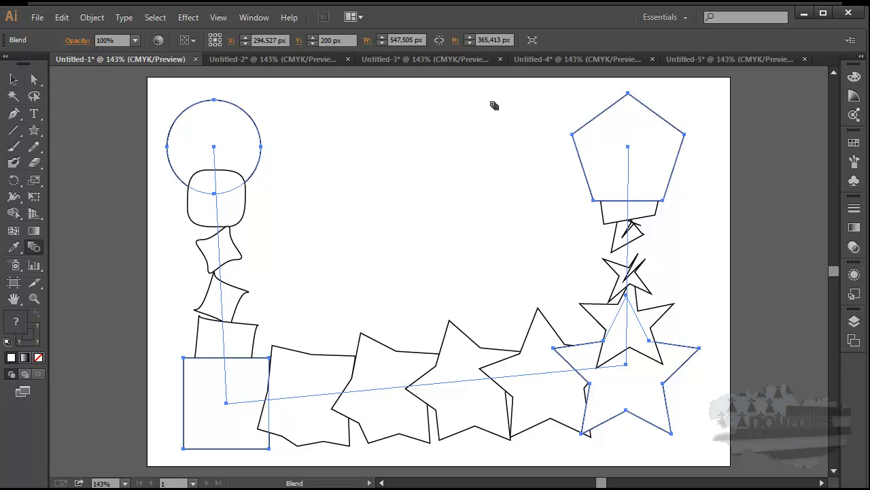
# - Expand Layer 1 and its Blend object to list the individual paths inside the blend
pyautogui.click(14, 78)
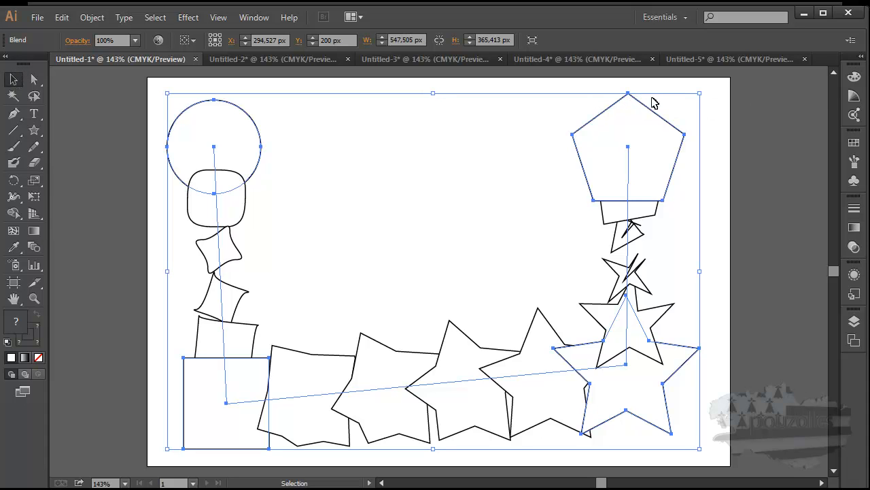
pyautogui.click(743, 121)
pyautogui.click(640, 103)
pyautogui.click(854, 321)
pyautogui.click(718, 329)
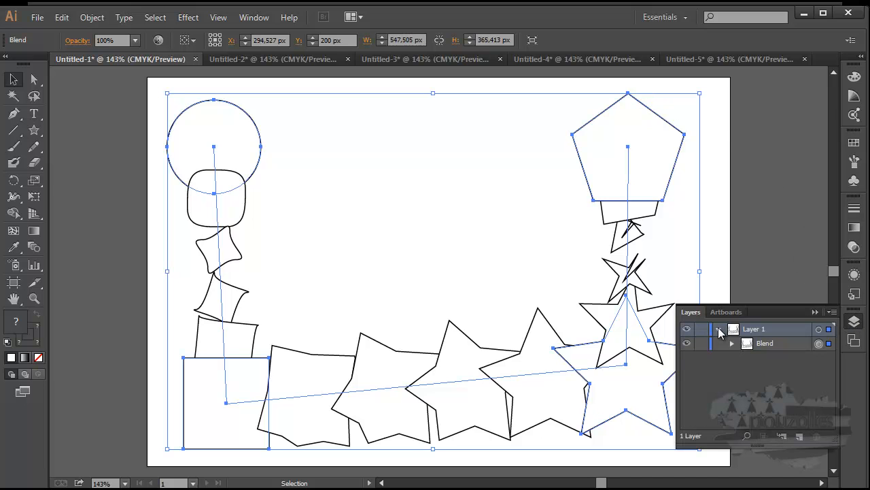
pyautogui.click(732, 343)
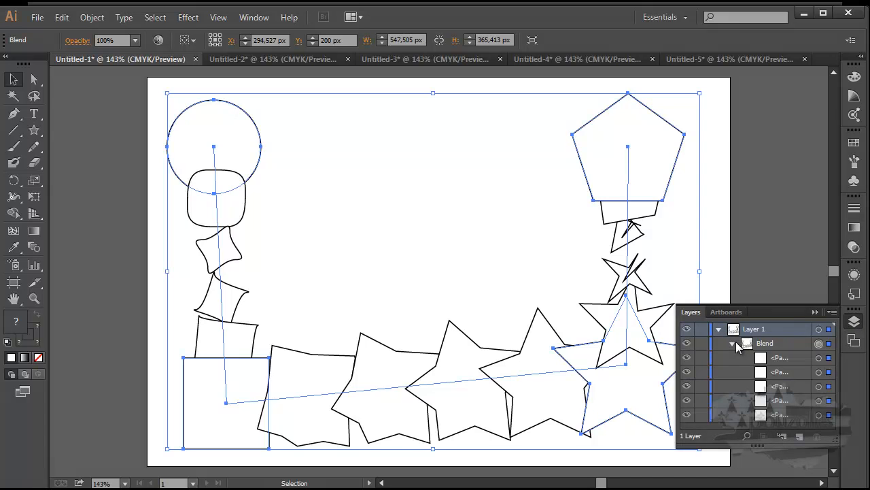
# - Select only the pentagon path inside the blend, narrow it and move it toward the artboard's upper-right corner
pyautogui.click(818, 358)
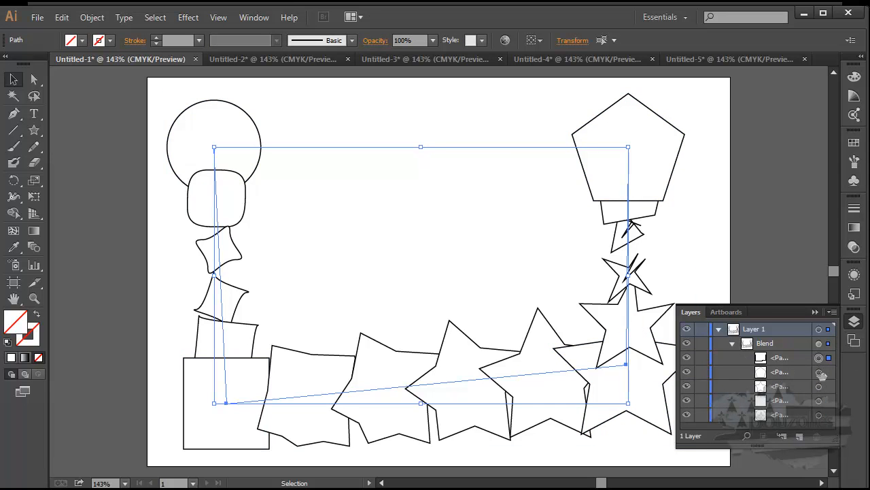
pyautogui.click(819, 372)
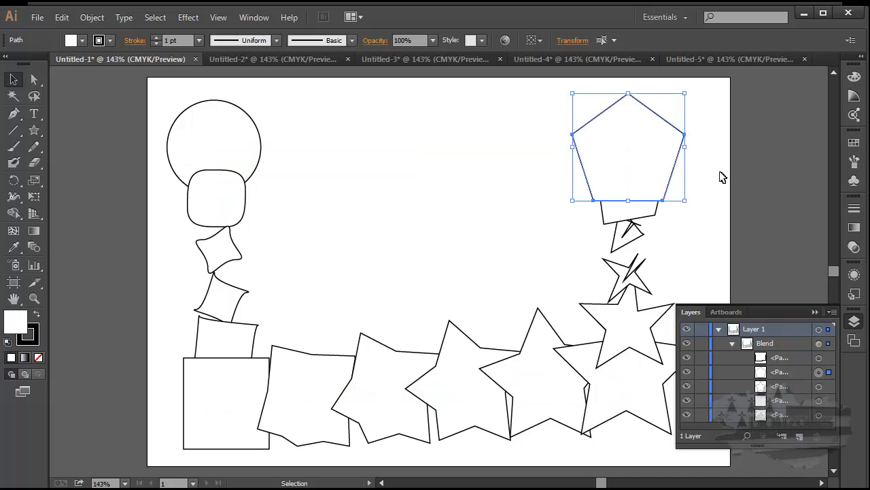
pyautogui.moveTo(686, 93)
pyautogui.mouseDown()
pyautogui.moveTo(641, 124)
pyautogui.moveTo(637, 101)
pyautogui.mouseUp()
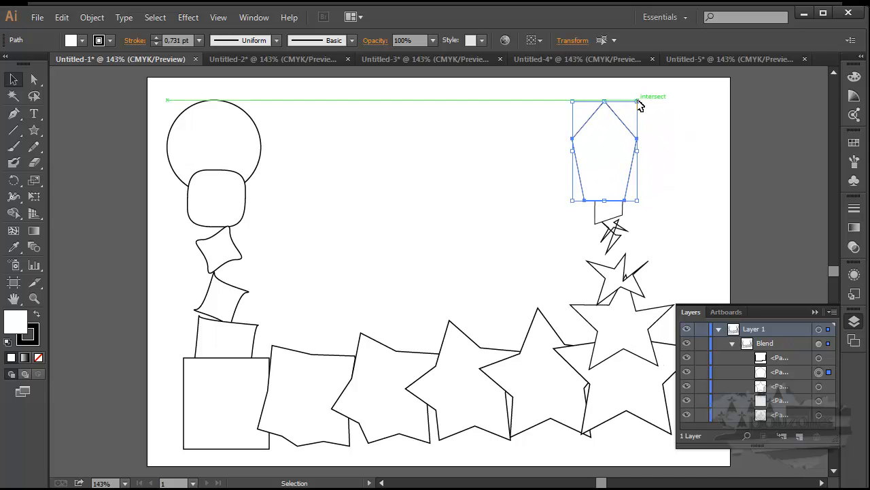
pyautogui.moveTo(610, 153); pyautogui.dragTo(676, 134)
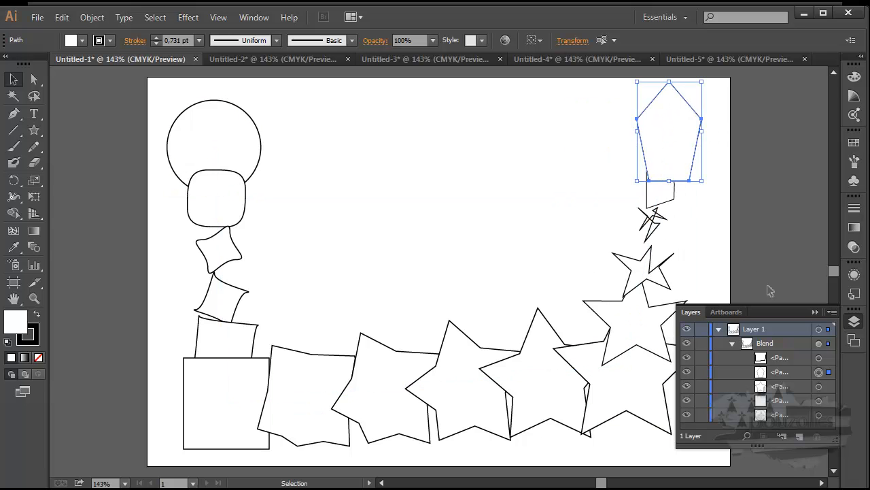
pyautogui.click(817, 313)
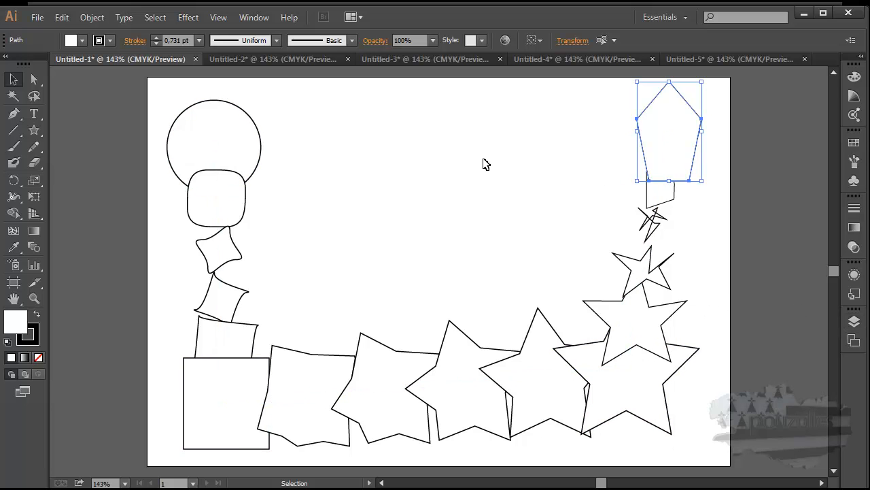
# - Blend the narrowed pentagon with the circle to close the chain, and switch to the Untitled-2 document
pyautogui.click(33, 248)
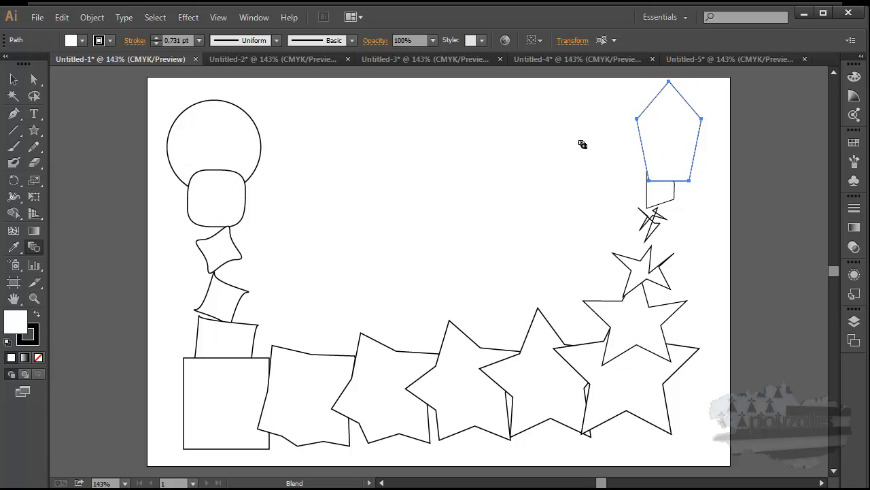
pyautogui.click(261, 151)
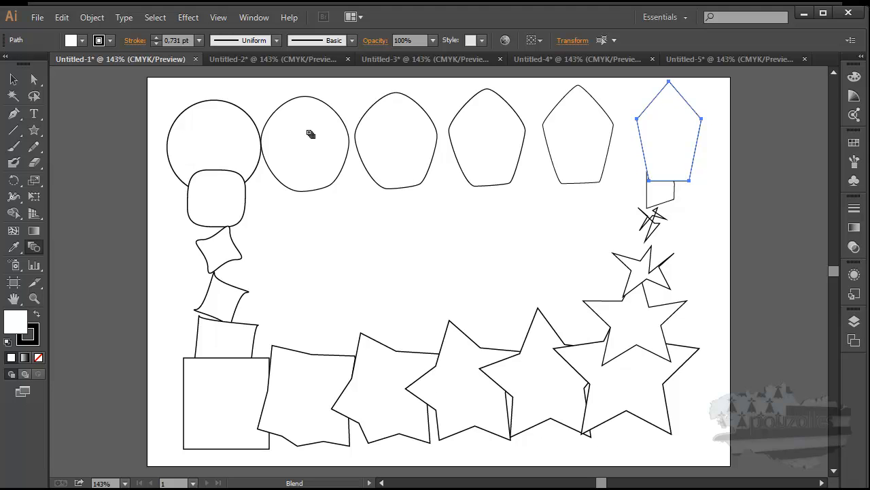
pyautogui.click(265, 60)
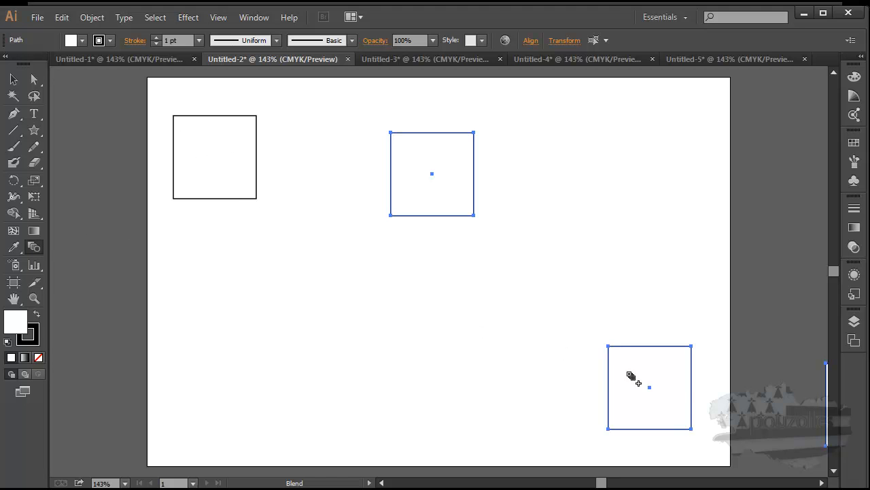
# - Try blending the upper-left square with the lower-right square from matching corners, and undo the blend
pyautogui.click(693, 432)
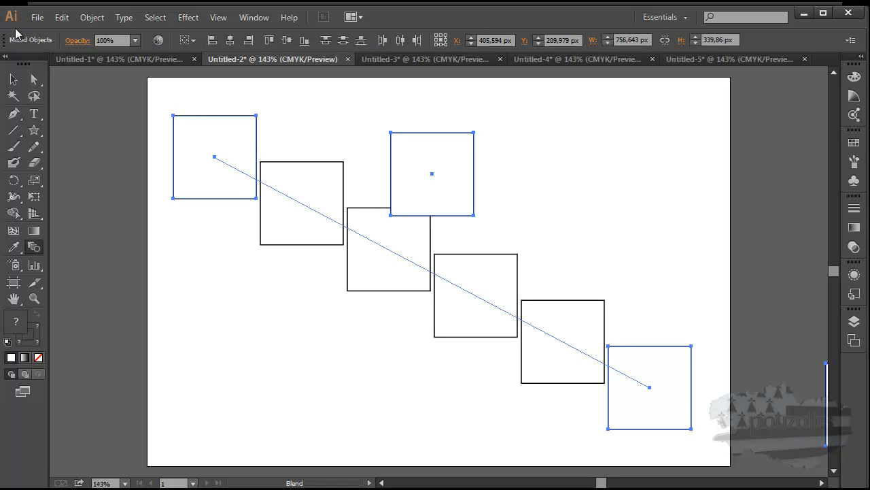
pyautogui.click(61, 17)
pyautogui.click(75, 34)
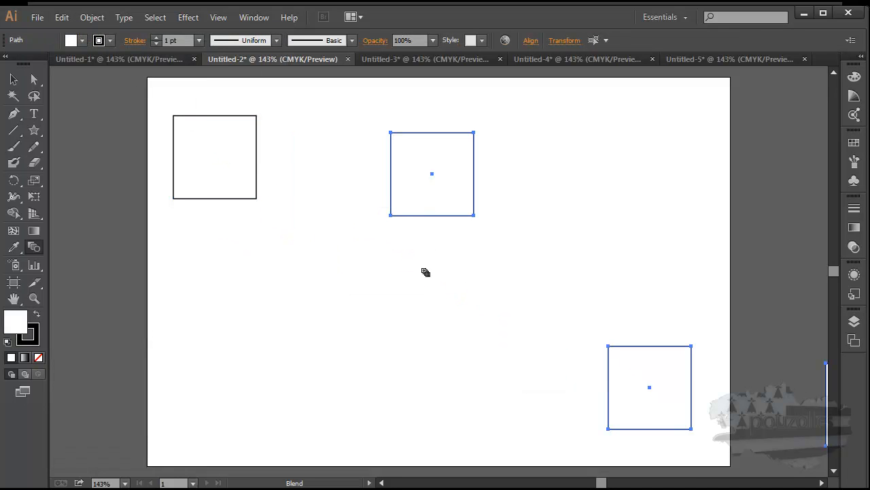
# - Try a rotating blend between the upper-left and lower-right squares from non-matching corners, and undo it
pyautogui.click(693, 429)
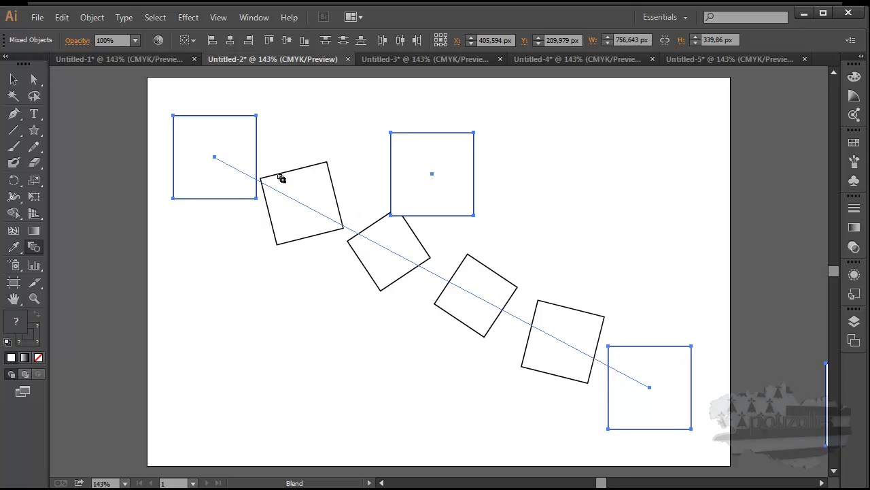
pyautogui.click(62, 17)
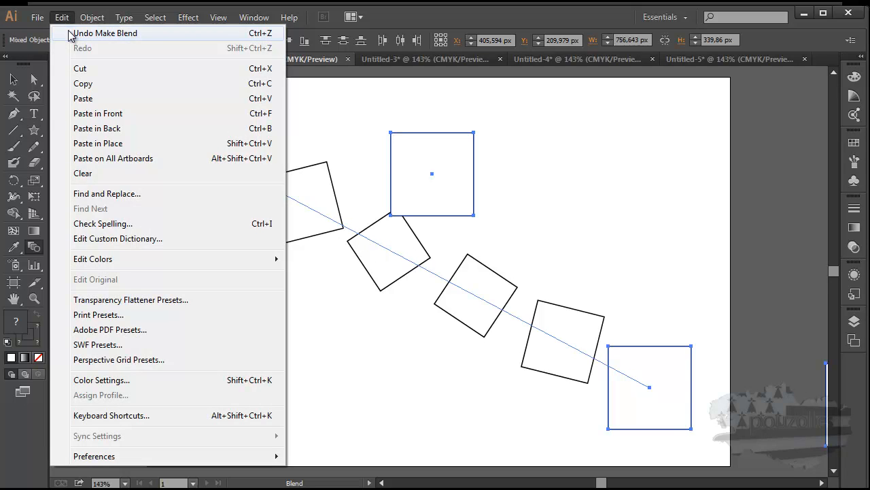
pyautogui.click(71, 34)
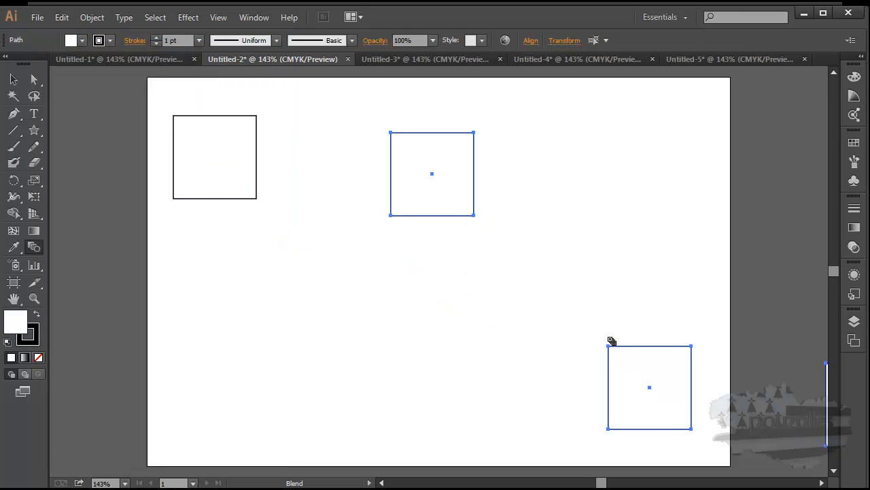
# - Try blending the middle square with the lower-right square, ending at its upper-right corner, and undo it
pyautogui.click(692, 347)
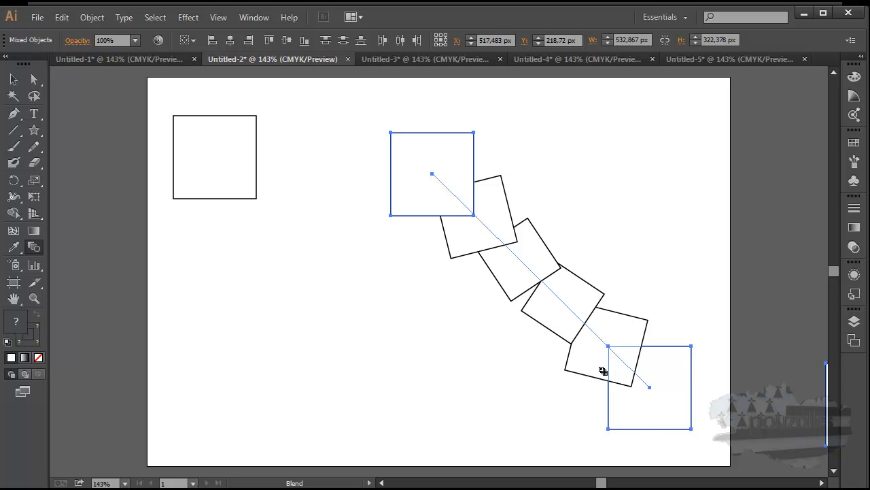
pyautogui.click(62, 17)
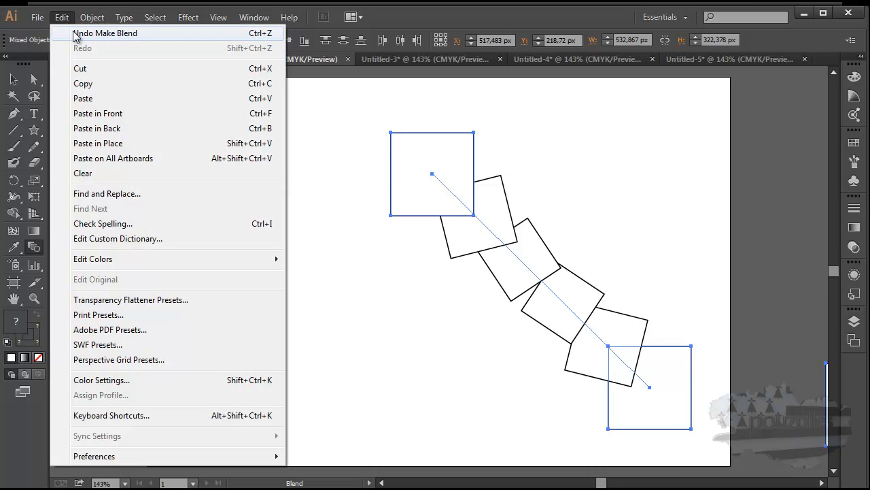
pyautogui.click(75, 34)
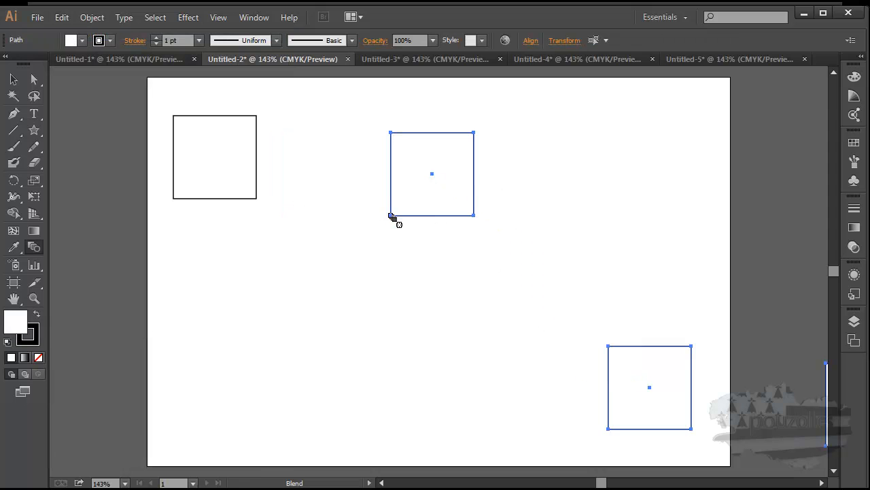
# - Blend the middle square's lower-left corner with the lower-right corner of the lower-right square for a rotating blend
pyautogui.click(692, 432)
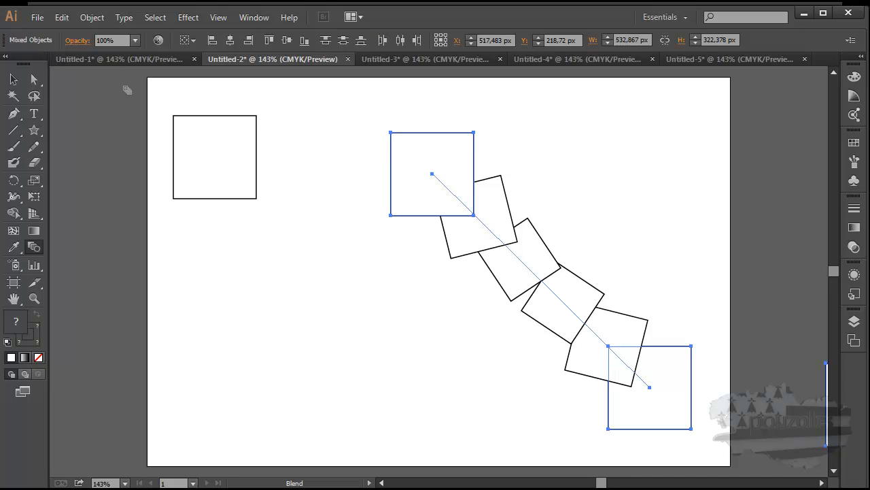
pyautogui.click(61, 19)
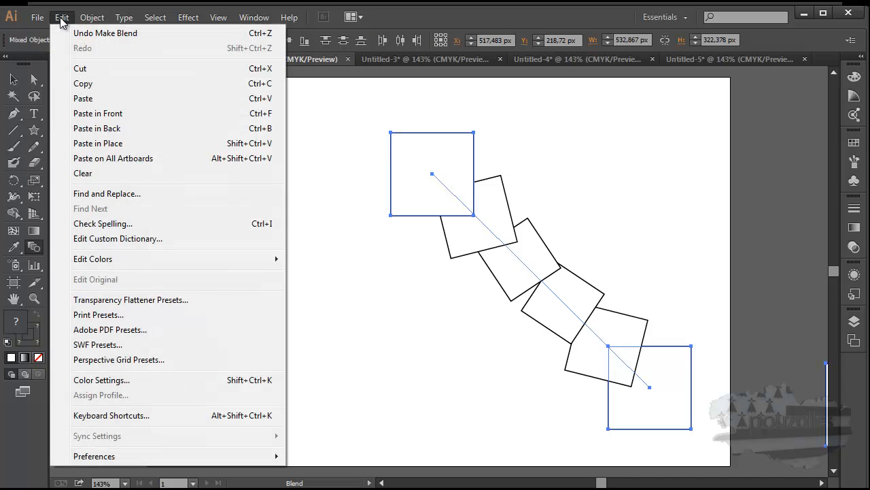
pyautogui.click(61, 19)
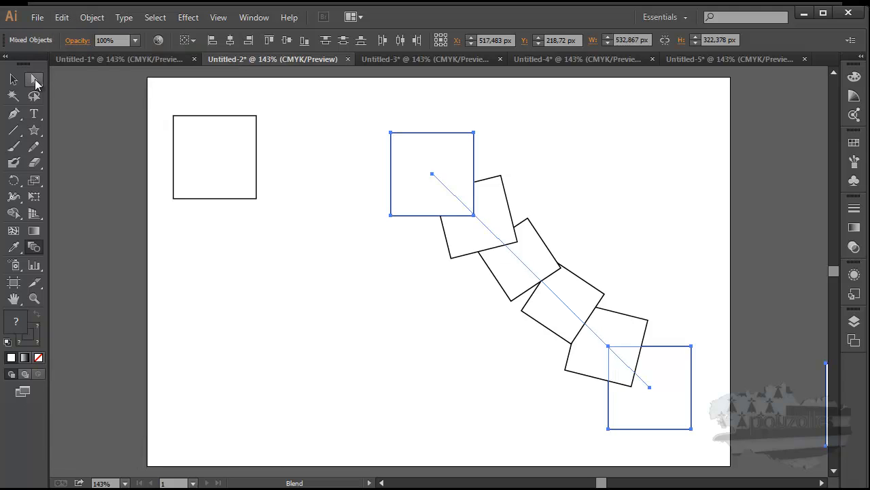
# - Directly select the blend's upper end square and move it to the artboard's lower-left area
pyautogui.click(34, 79)
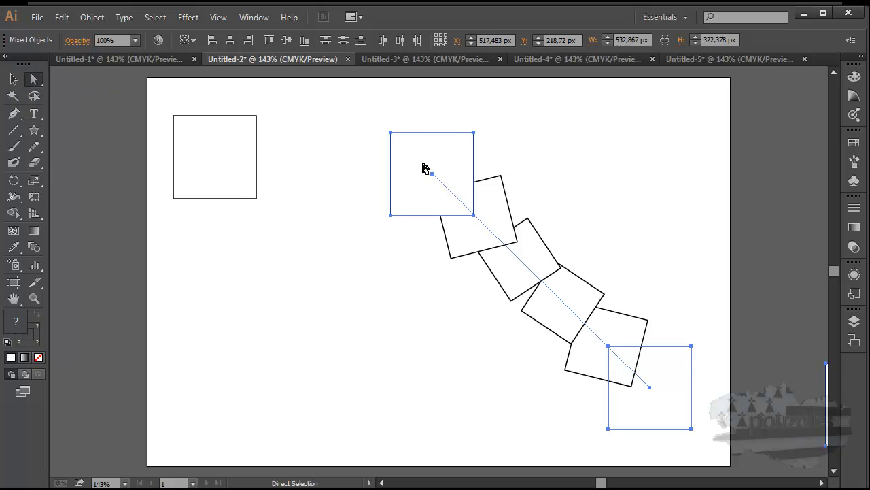
pyautogui.click(807, 214)
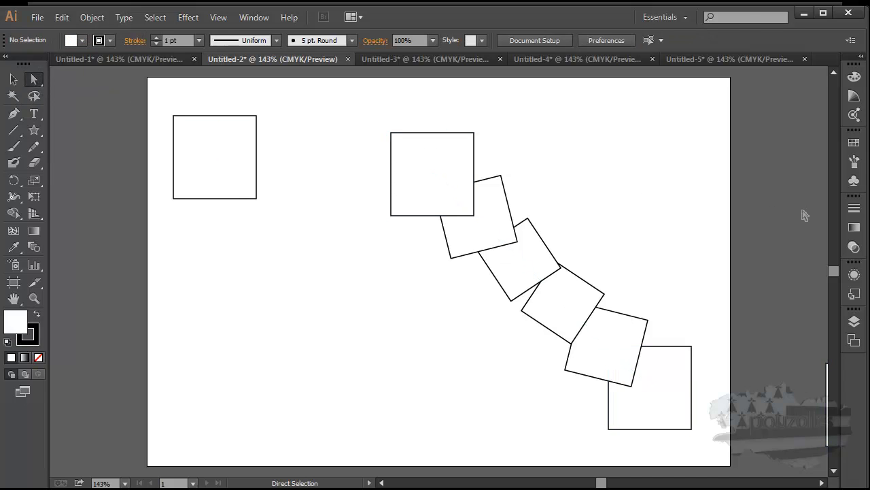
pyautogui.click(439, 179)
pyautogui.moveTo(446, 140); pyautogui.dragTo(563, 135)
pyautogui.moveTo(385, 137); pyautogui.dragTo(246, 320)
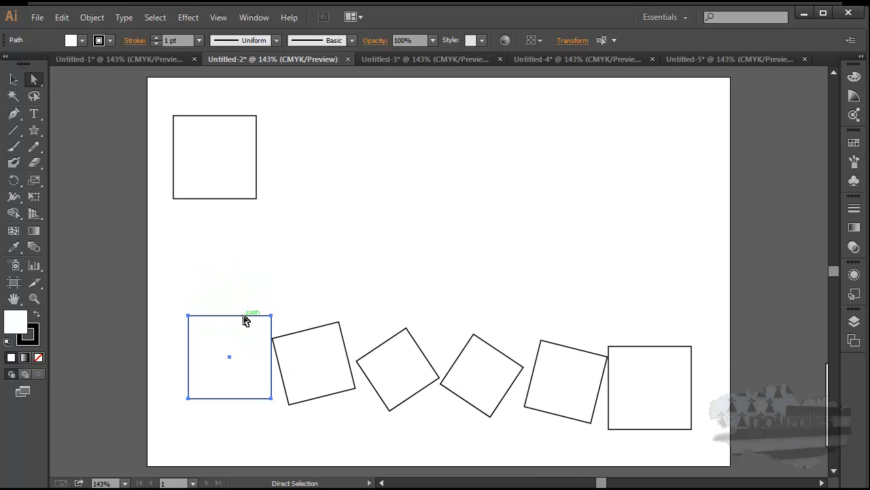
# - Switch to the Untitled-3 document and set the blend spacing to 18 specified steps
pyautogui.click(406, 59)
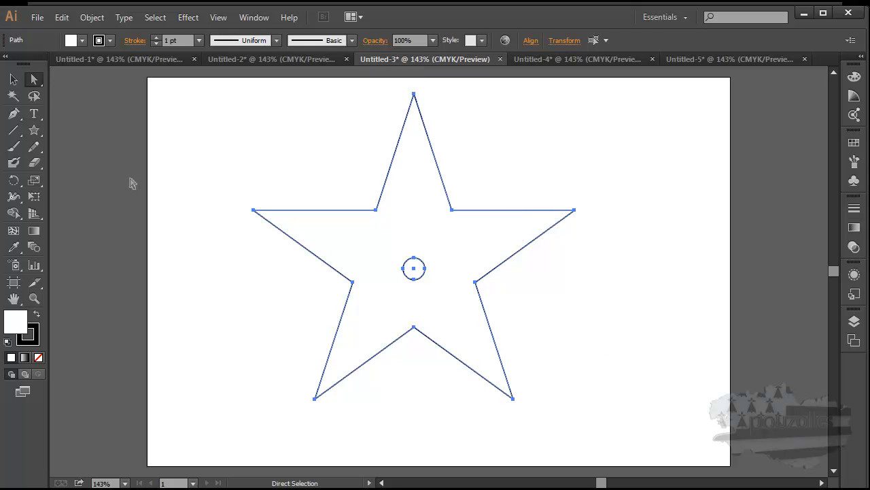
pyautogui.doubleClick(34, 247)
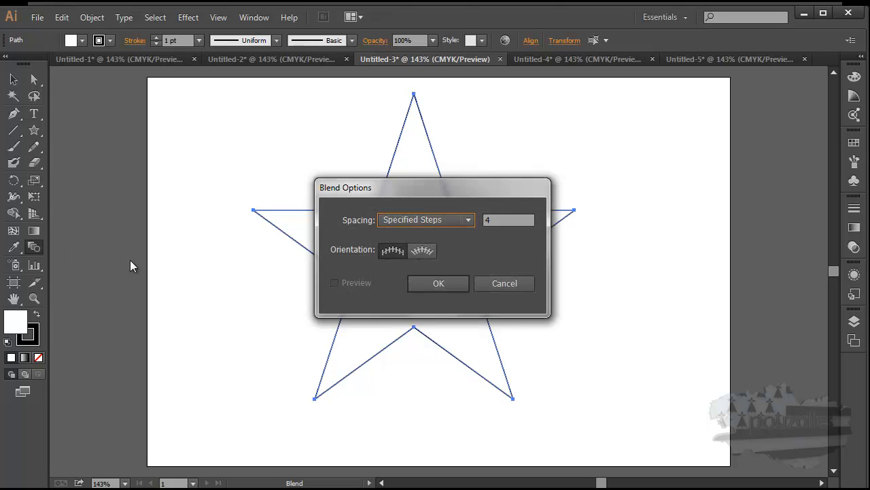
pyautogui.moveTo(460, 189); pyautogui.dragTo(695, 132)
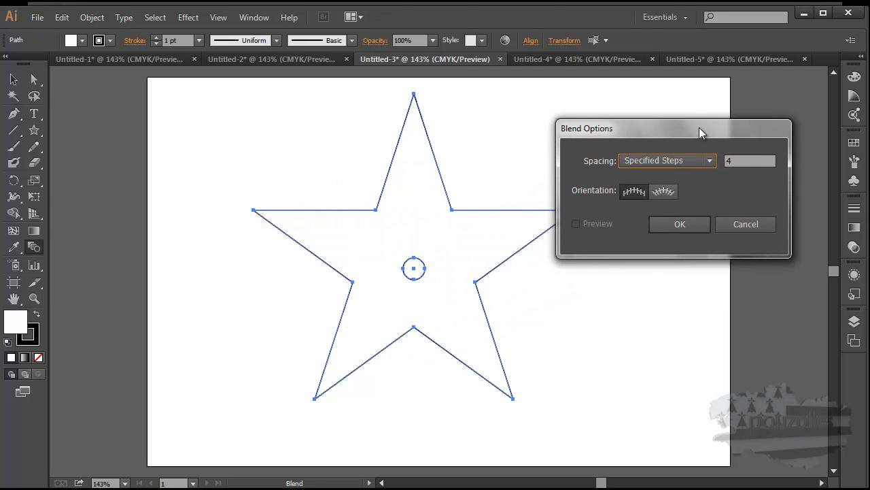
pyautogui.press('Tab')
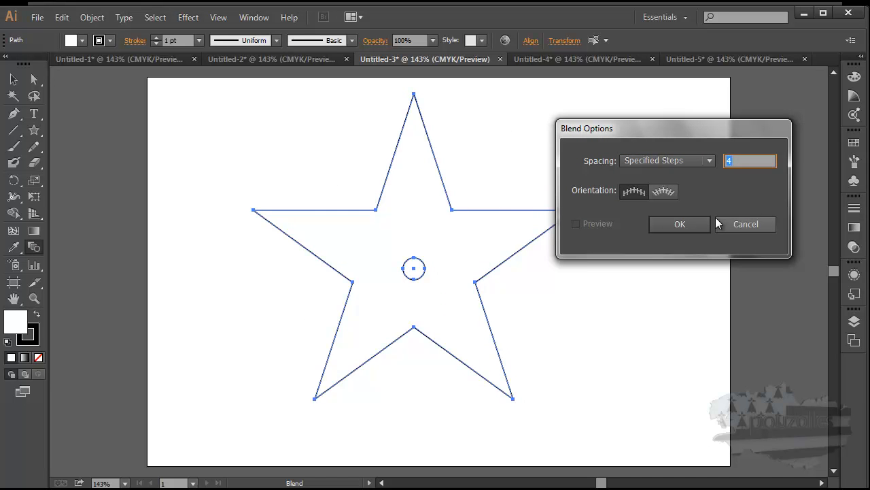
pyautogui.write('18')
pyautogui.click(680, 224)
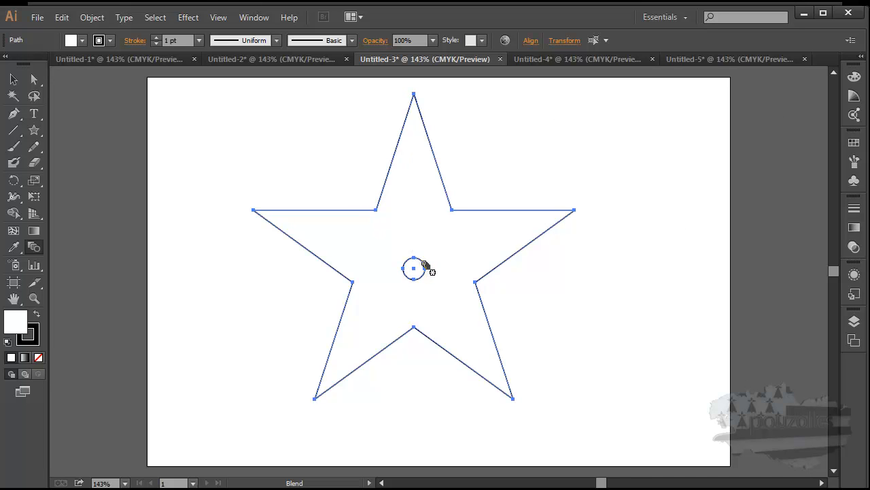
# - Try blending the star's upper-right arm edge with the small circle at its centre, and undo it
pyautogui.click(505, 211)
pyautogui.click(416, 259)
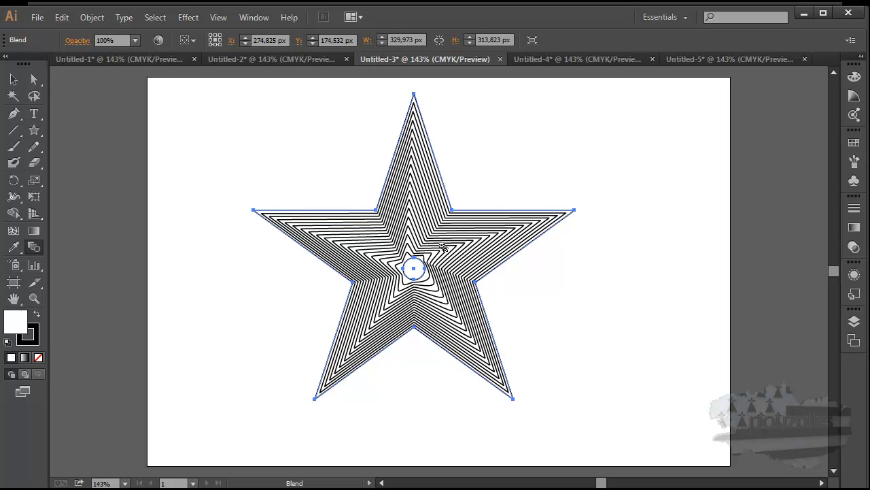
pyautogui.click(61, 17)
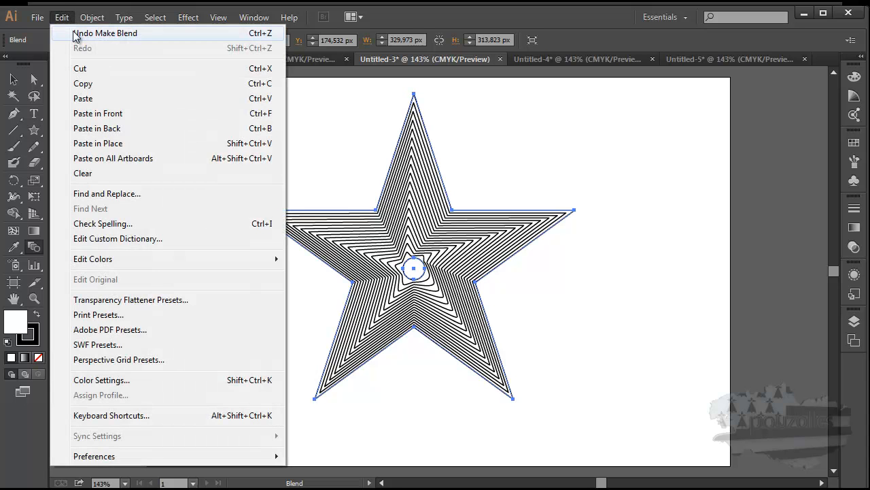
pyautogui.click(76, 34)
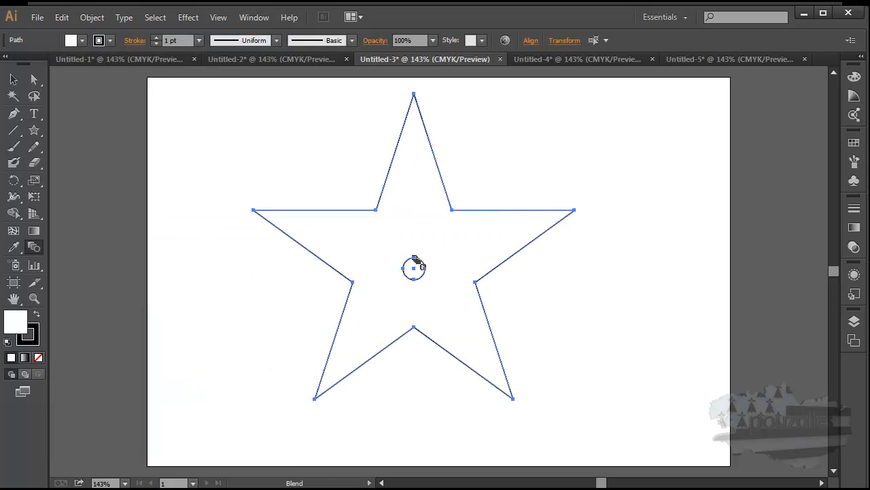
# - Blend the star with its small centre circle again, and check that the blend selects as one object before deselecting it
pyautogui.click(496, 211)
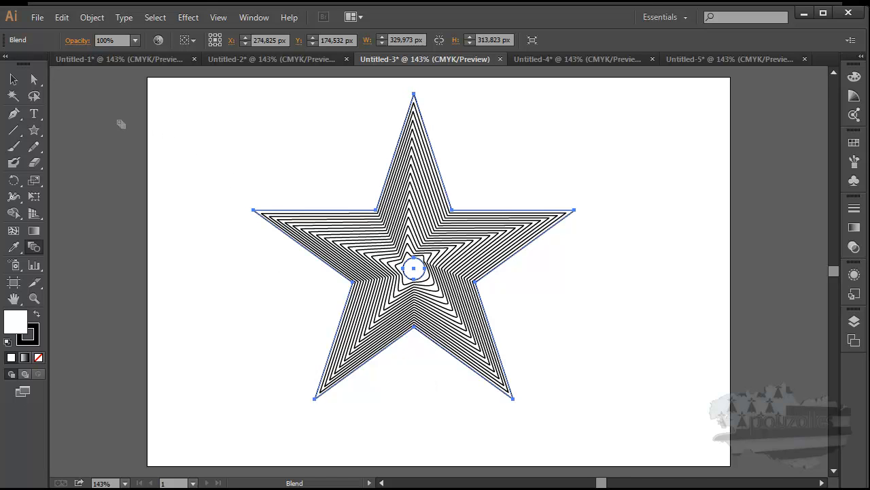
pyautogui.click(14, 79)
pyautogui.click(113, 199)
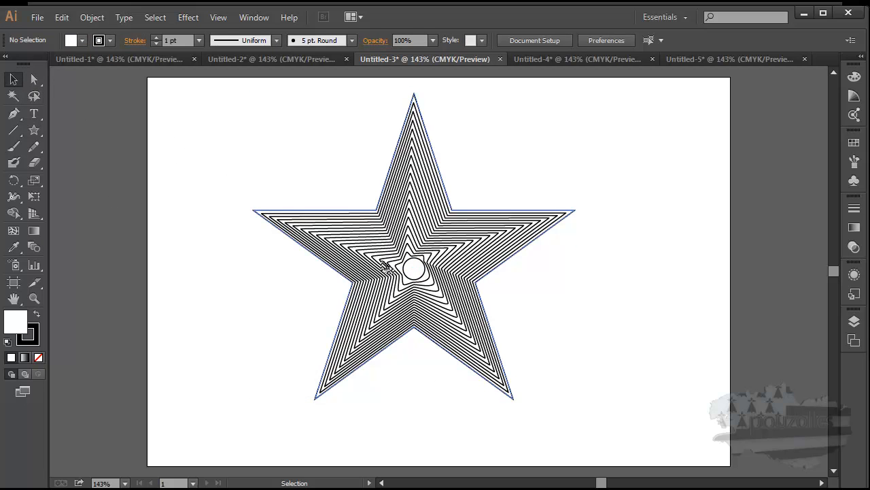
pyautogui.click(414, 272)
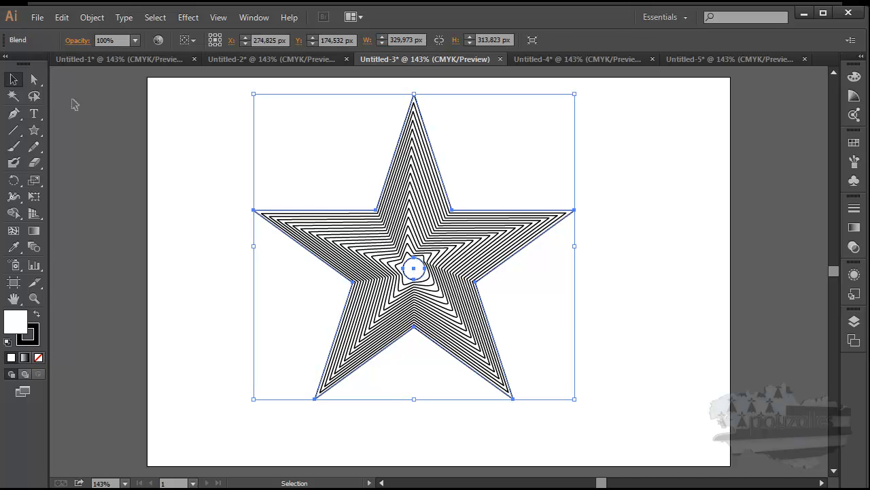
pyautogui.click(68, 96)
# - Directly select the blend's centre circle and move it toward the star's right inner edge
pyautogui.click(35, 81)
pyautogui.click(417, 272)
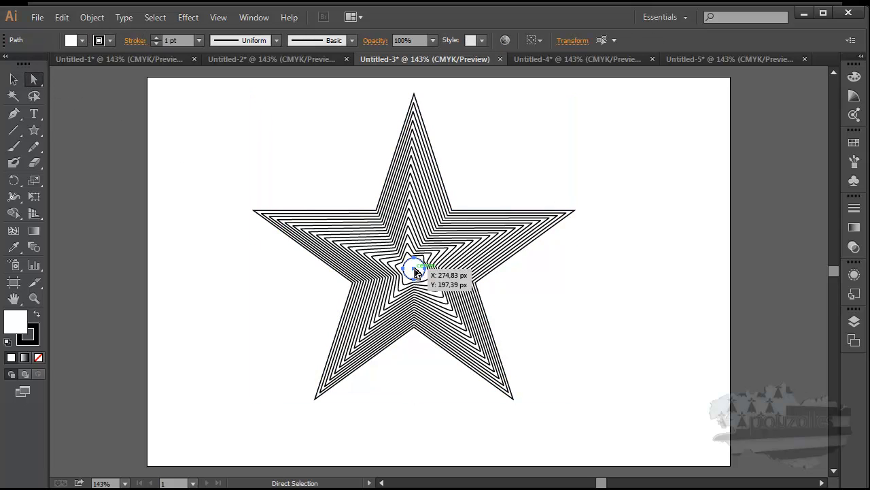
pyautogui.moveTo(416, 272); pyautogui.dragTo(461, 276)
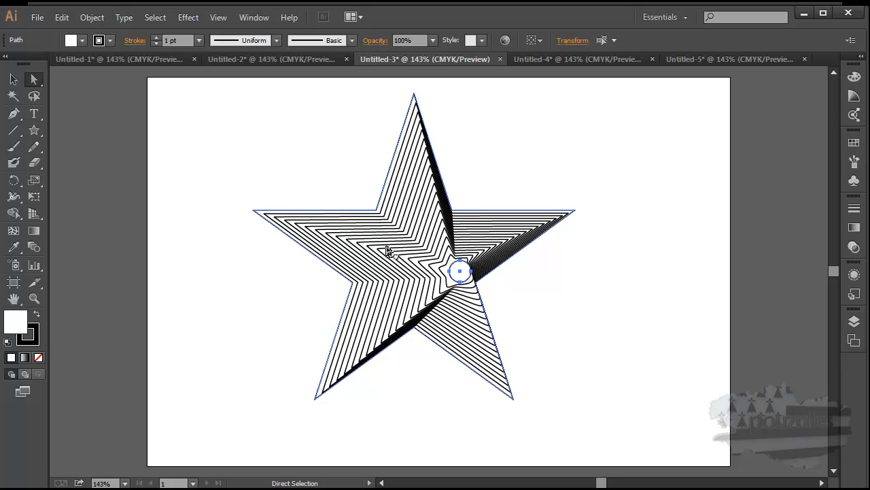
# - Switch to the Untitled-4 document and select both the green square and the lavender circle
pyautogui.click(553, 59)
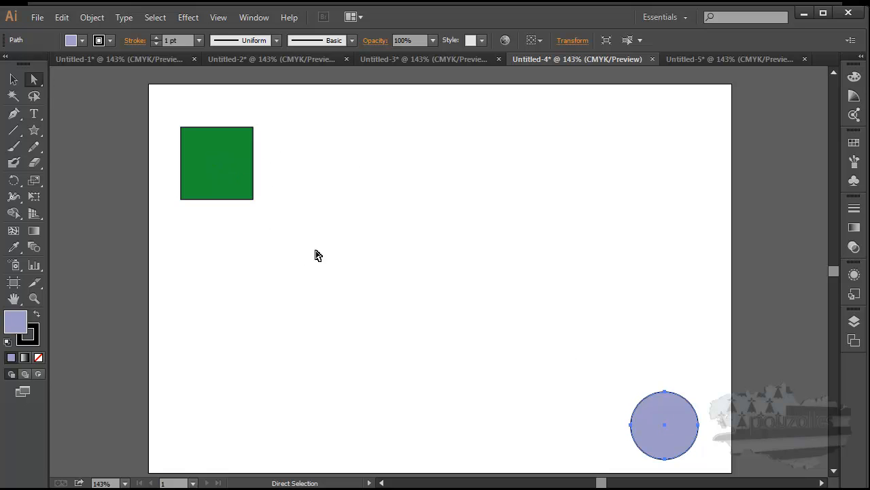
pyautogui.click(252, 199)
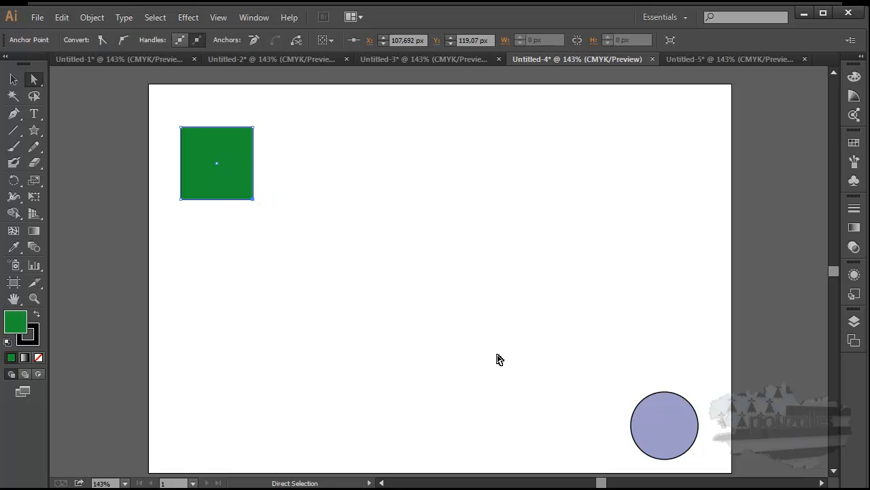
pyautogui.click(637, 412)
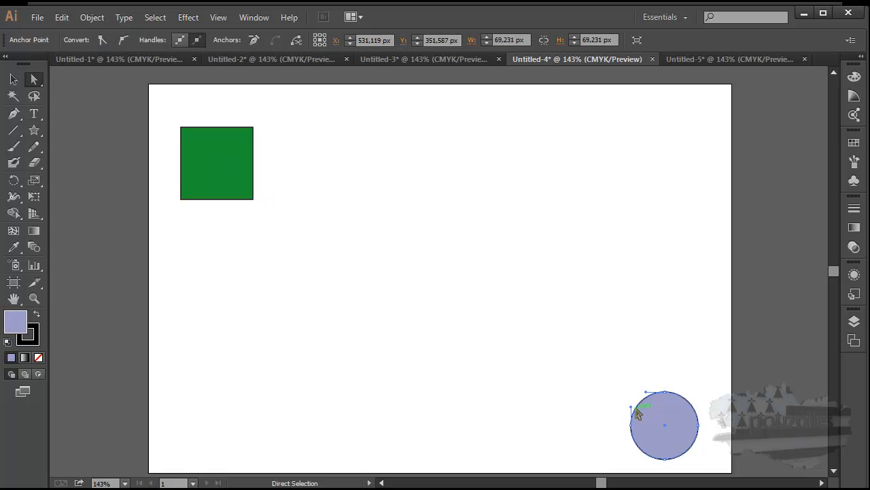
pyautogui.click(14, 80)
pyautogui.moveTo(120, 116); pyautogui.dragTo(729, 423)
pyautogui.press('space')
pyautogui.moveTo(414, 245); pyautogui.dragTo(399, 334)
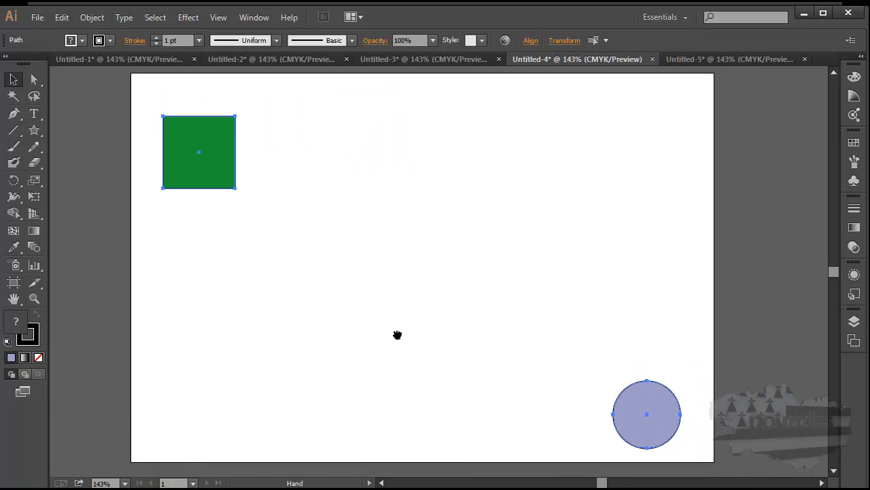
# - Try blending the green square with the upper-left edge of the lavender circle, and undo it
pyautogui.click(34, 247)
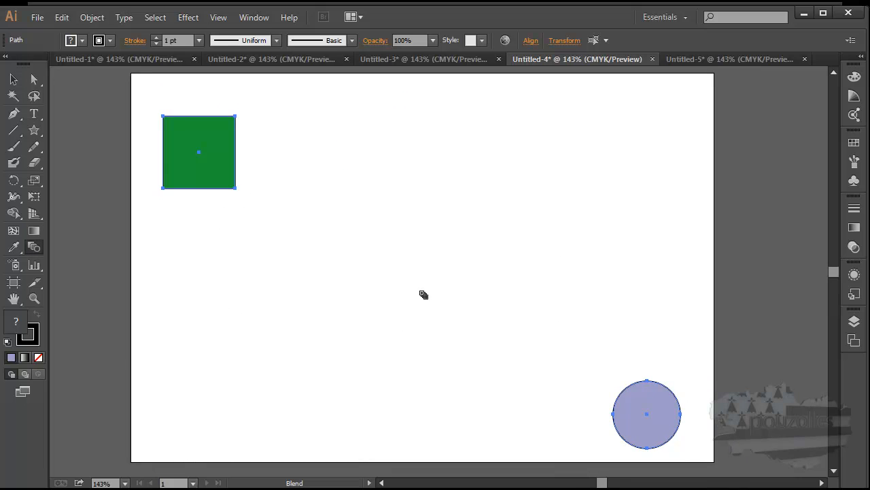
pyautogui.click(621, 399)
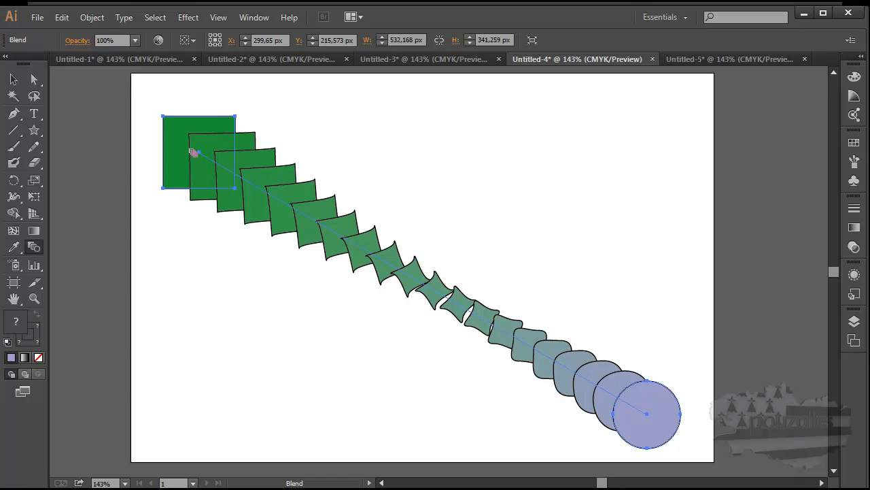
pyautogui.click(64, 19)
pyautogui.click(82, 31)
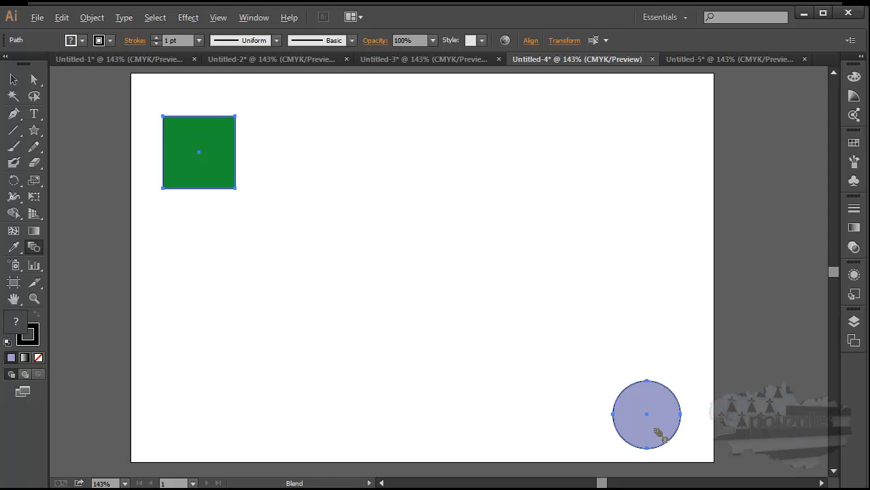
# - Duplicate the lavender circle straight across to the artboard's lower-left area, below the green square
pyautogui.press('alt')
pyautogui.click(13, 79)
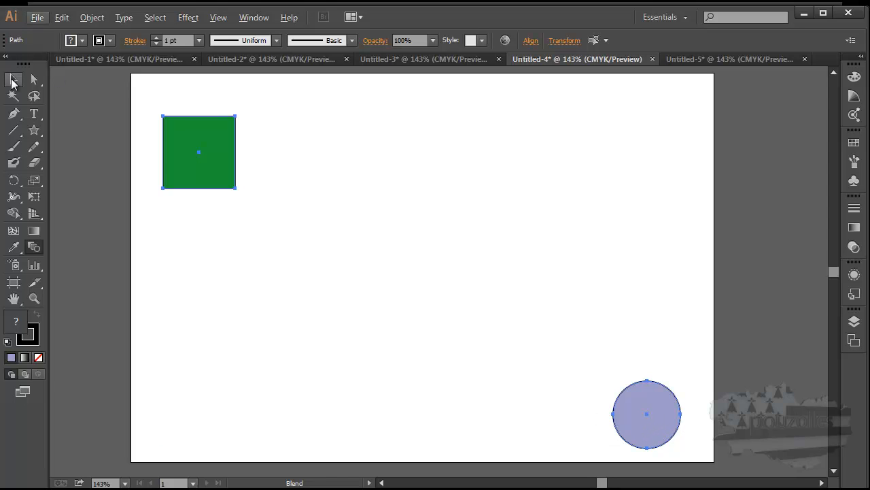
pyautogui.moveTo(643, 431); pyautogui.dragTo(192, 430)
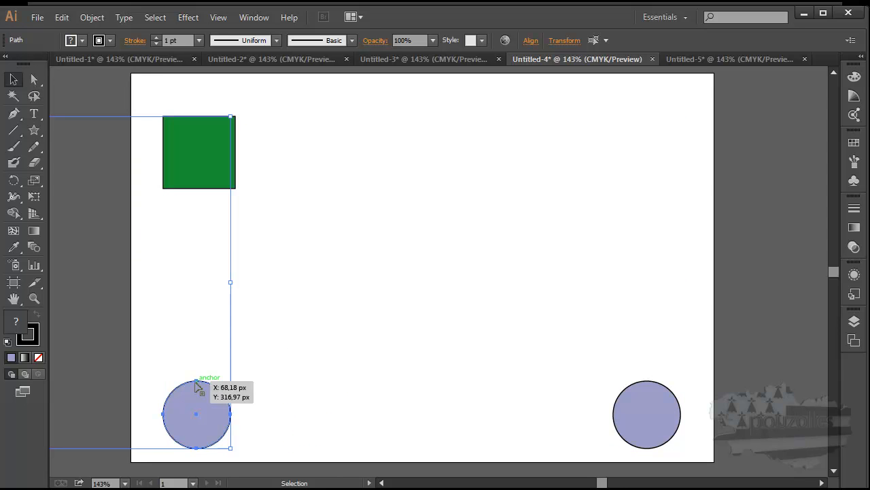
# - Select both lavender circles and set the blend spacing to a Specified Distance of 4 px
pyautogui.click(32, 80)
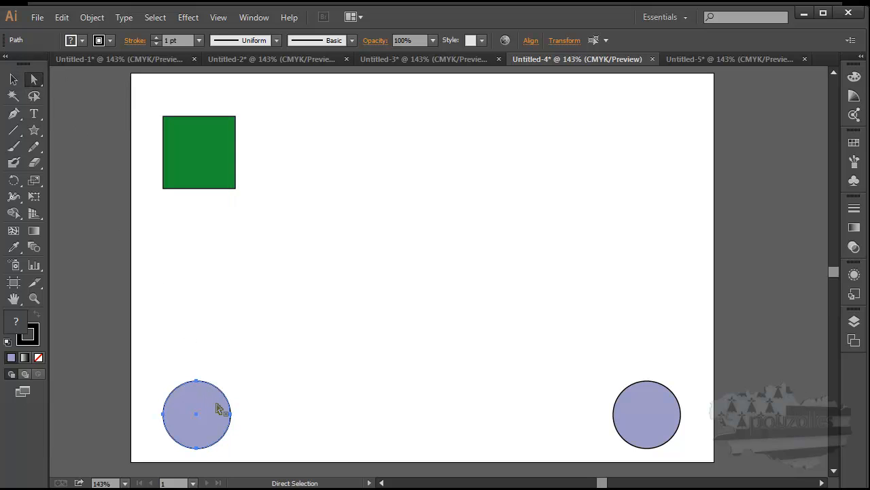
pyautogui.keyDown('shift'); pyautogui.click(645, 430); pyautogui.keyUp('shift')
pyautogui.doubleClick(32, 248)
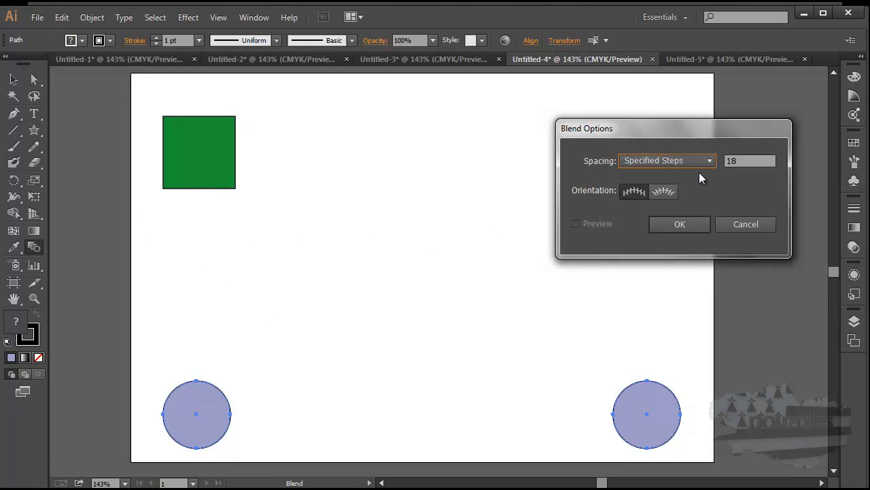
pyautogui.moveTo(745, 160); pyautogui.dragTo(722, 163)
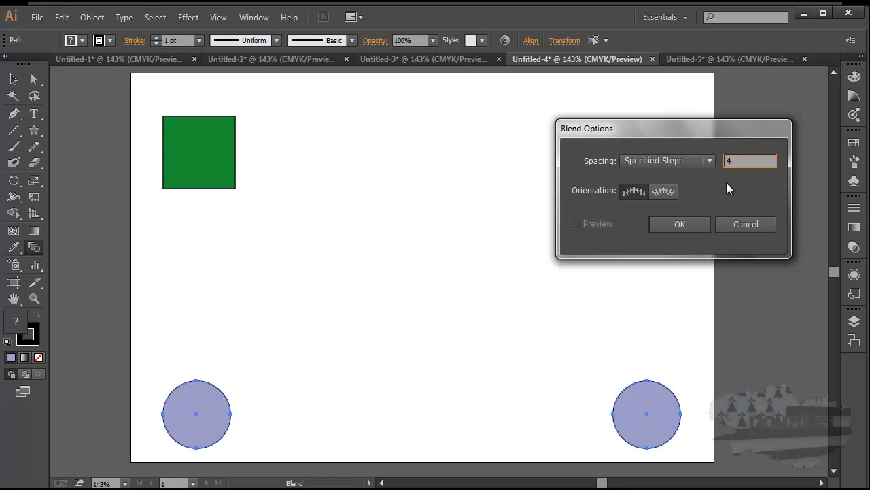
pyautogui.click(709, 162)
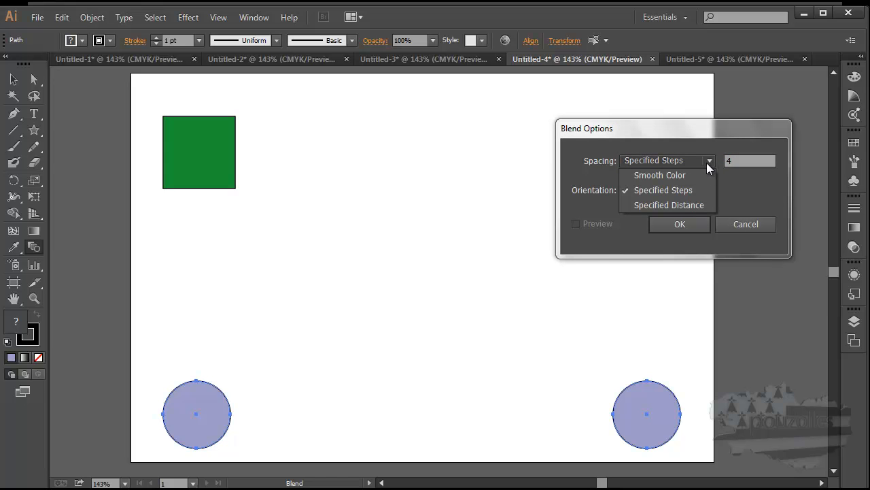
pyautogui.click(694, 204)
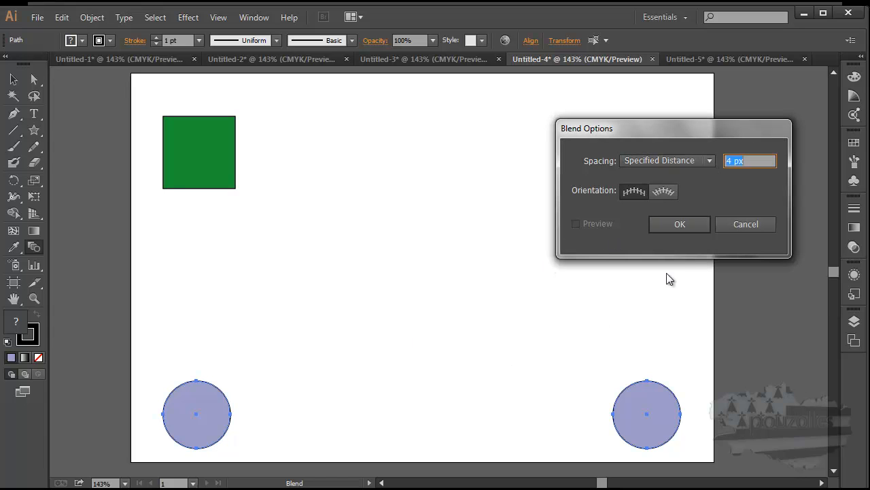
pyautogui.click(684, 226)
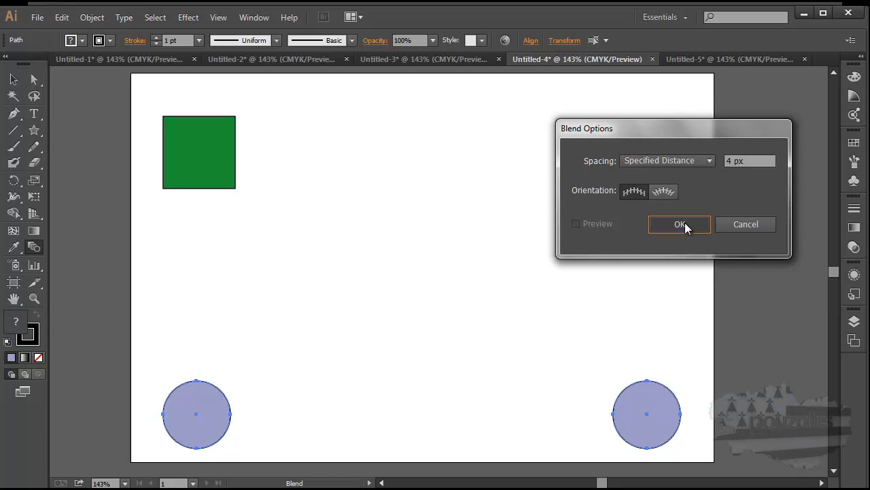
# - Try blending the lower-left circle's right anchor with the lower-right circle's left anchor, and undo it
pyautogui.click(233, 416)
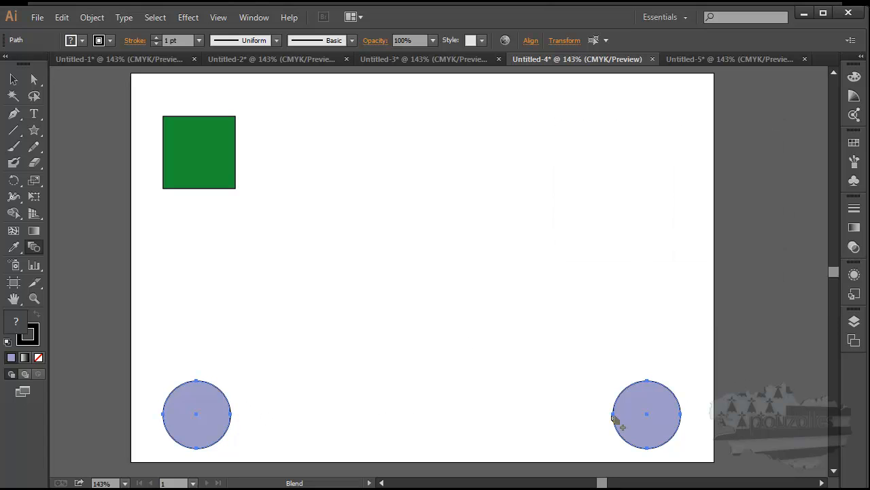
pyautogui.click(615, 417)
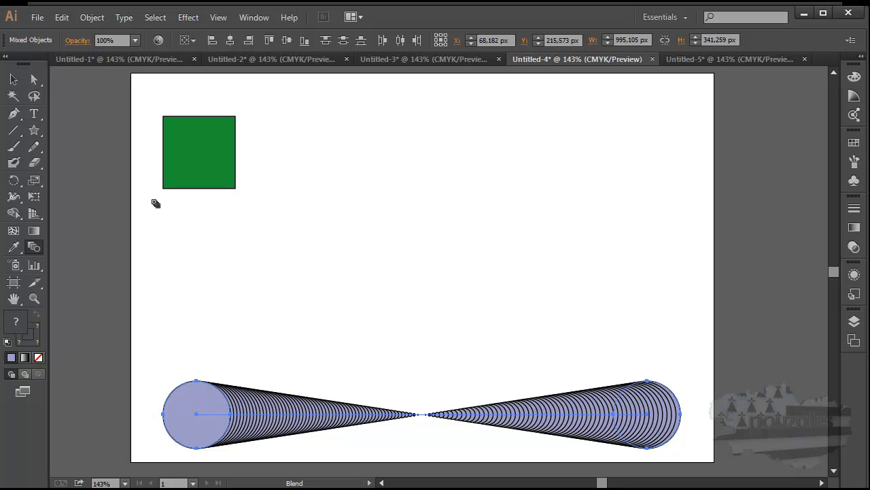
pyautogui.click(61, 17)
pyautogui.click(74, 30)
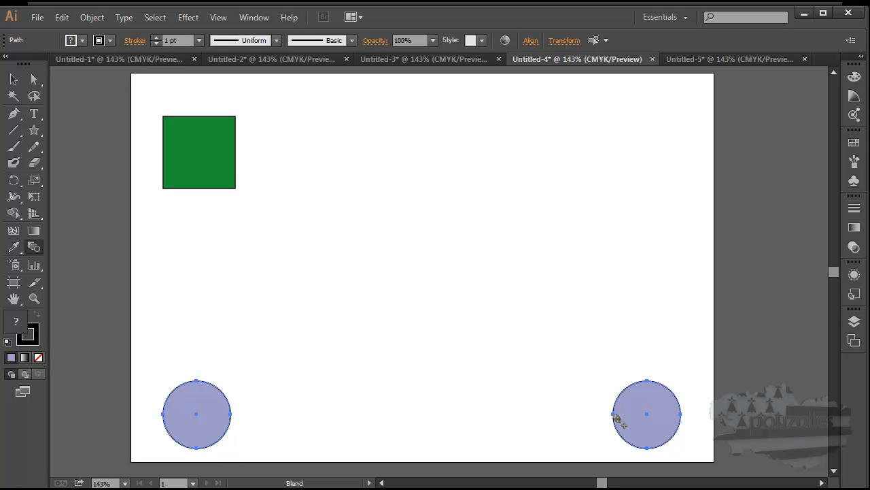
# - Try the blend between the two circles once more, ending at the lower-right circle's left anchor, and undo it
pyautogui.click(616, 417)
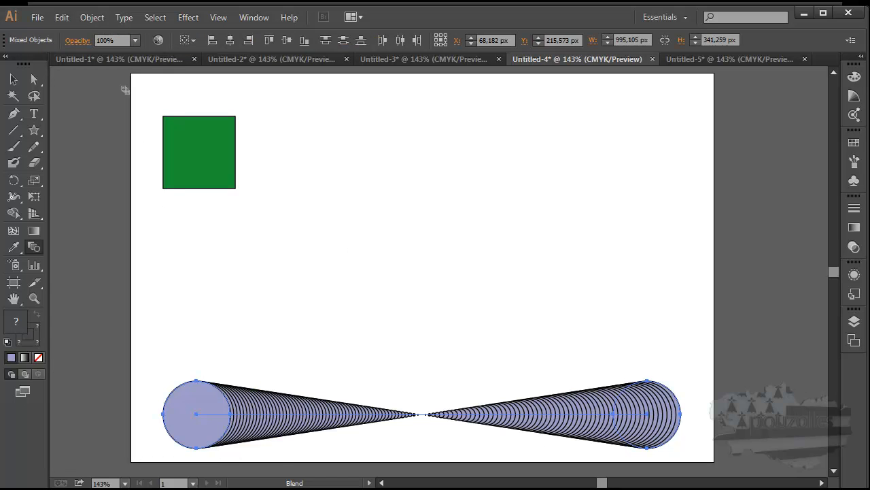
pyautogui.click(61, 17)
pyautogui.click(82, 32)
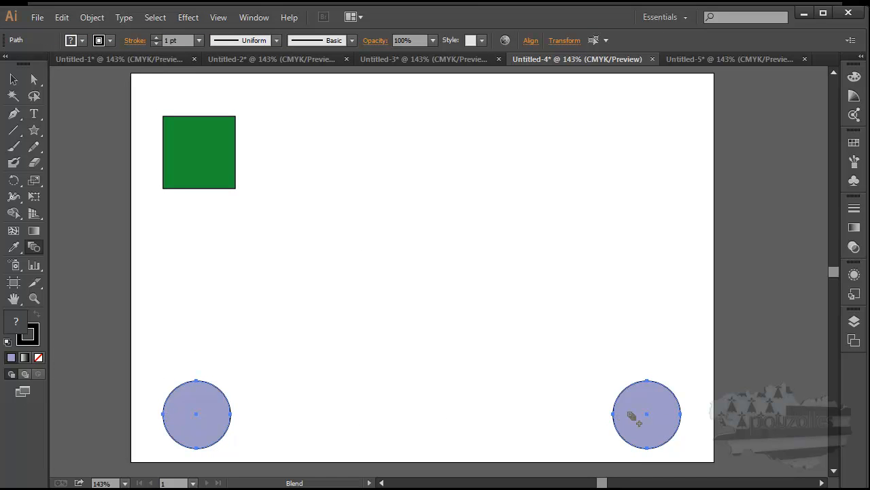
# - Try blending the two circles with the end point on the lower-right circle's right anchor, and undo it
pyautogui.click(683, 416)
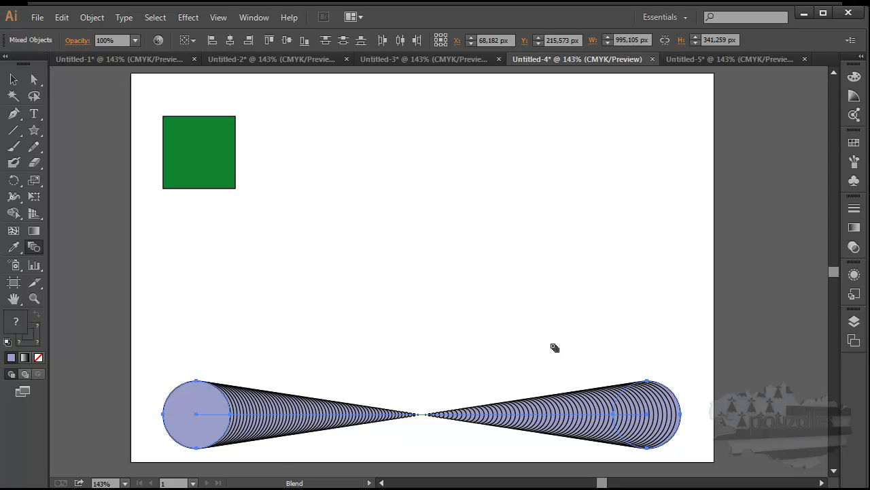
pyautogui.click(62, 17)
pyautogui.click(82, 29)
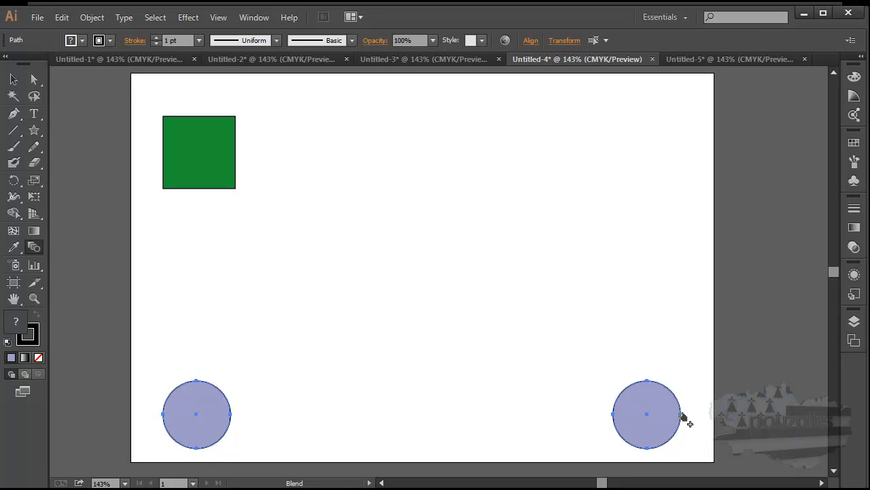
# - Finish the blend between the two lower circles at the right circle's right anchor, and draw two more lavender circles above it
pyautogui.click(684, 416)
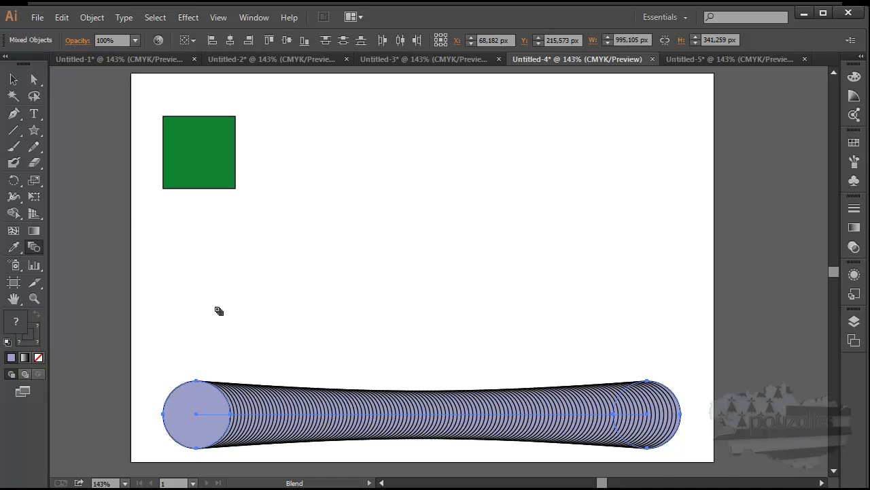
pyautogui.click(34, 130)
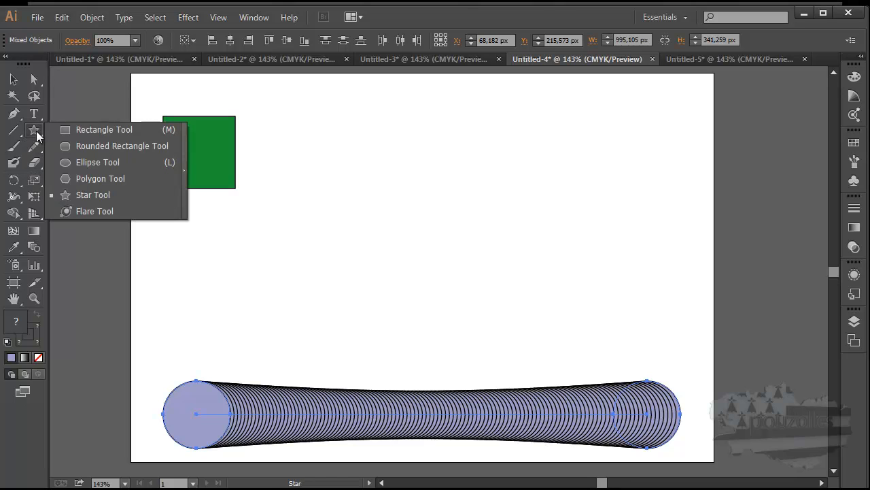
pyautogui.click(82, 164)
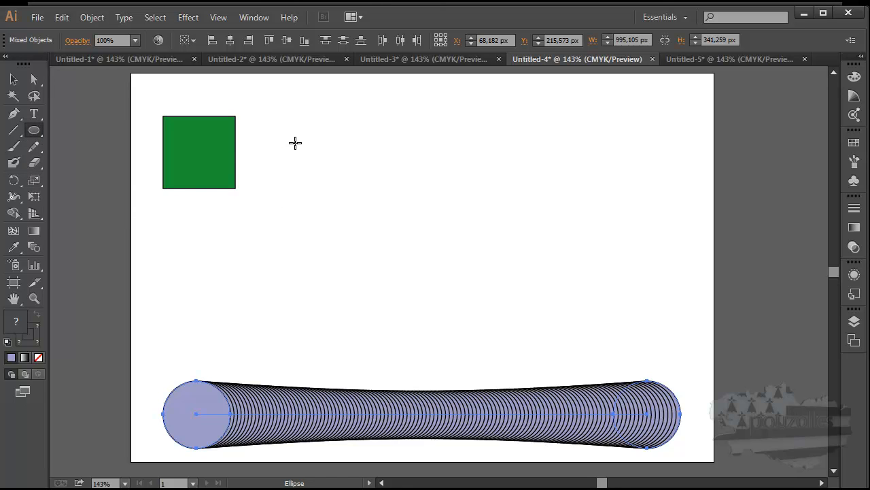
pyautogui.moveTo(295, 144); pyautogui.dragTo(371, 216)
pyautogui.moveTo(596, 313); pyautogui.dragTo(670, 382)
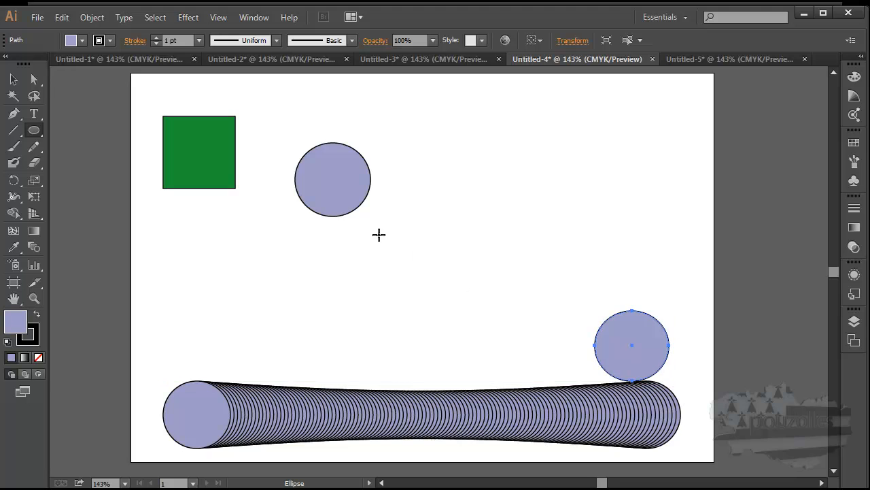
# - Try blending the two new circles from the upper one's lower-right edge to the lower one's upper-left edge, and undo it
pyautogui.click(34, 79)
pyautogui.click(331, 186)
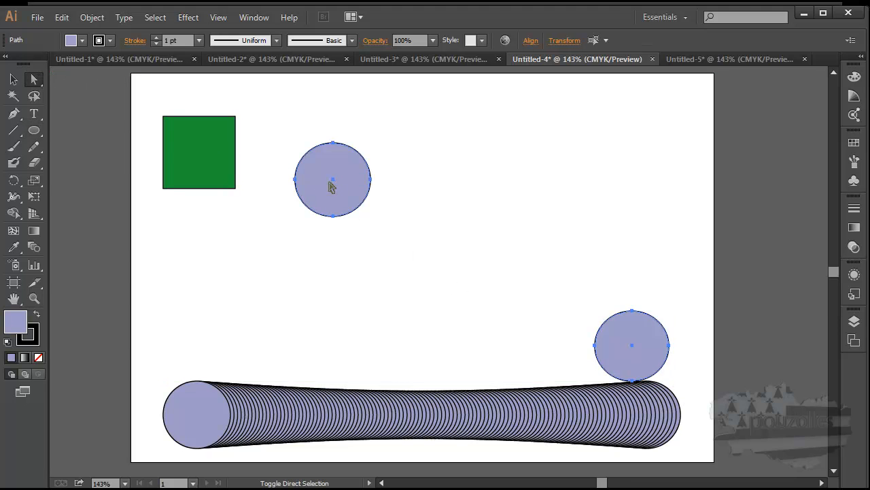
pyautogui.click(34, 247)
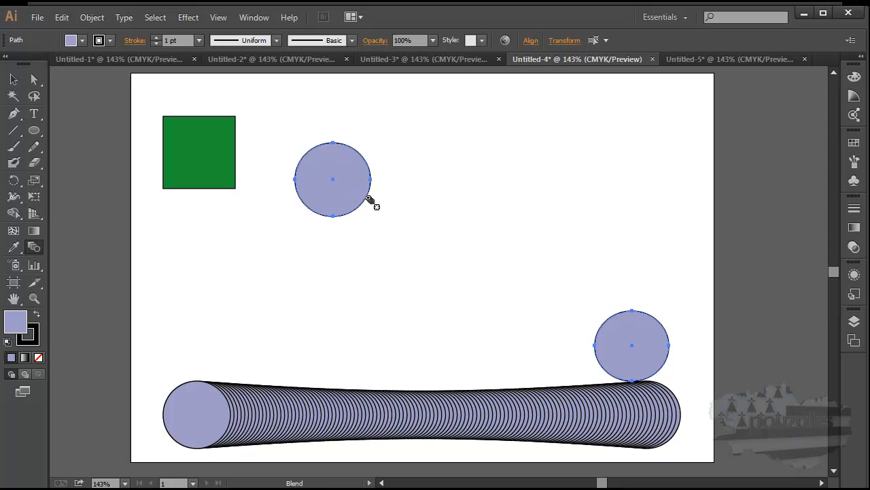
pyautogui.click(604, 327)
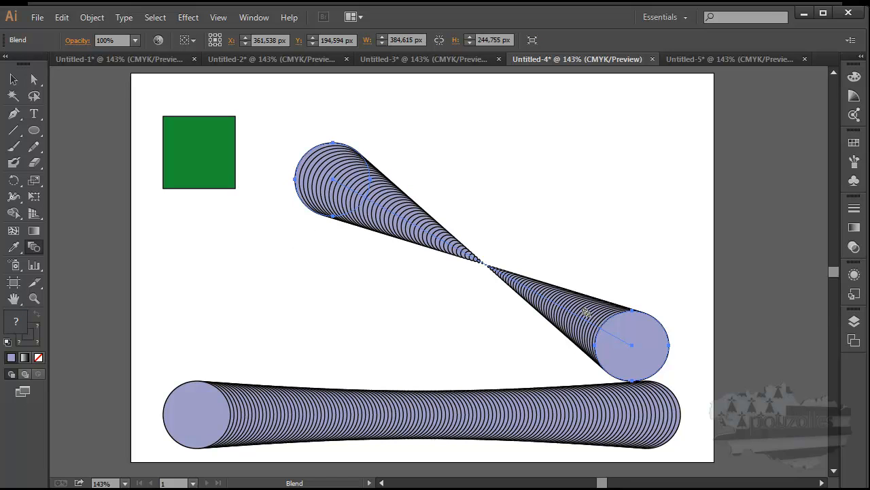
pyautogui.click(62, 17)
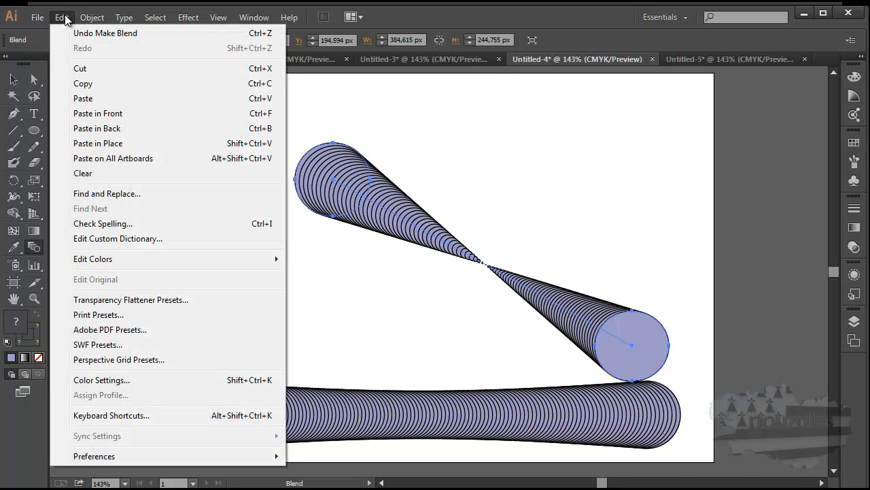
pyautogui.click(77, 32)
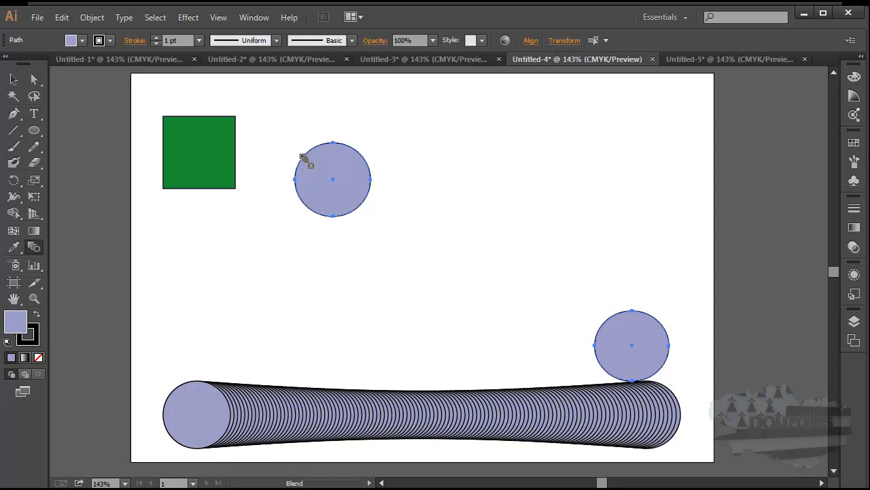
# - Blend the two new circles from the upper one's upper-left edge to the lower one's upper-left edge, and deselect them
pyautogui.click(311, 168)
pyautogui.click(606, 327)
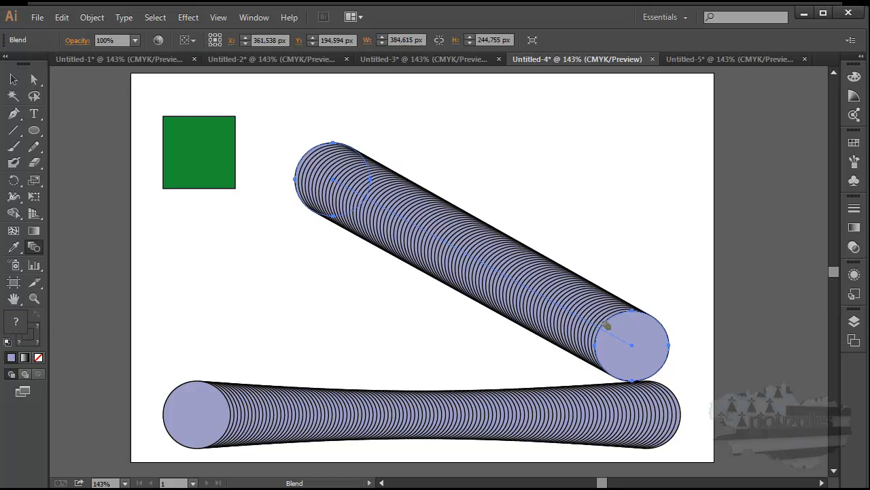
pyautogui.click(34, 79)
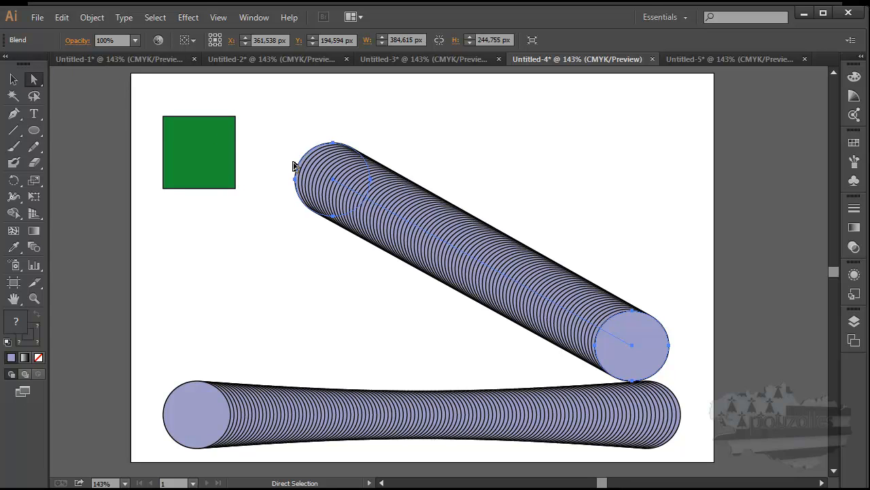
pyautogui.click(86, 269)
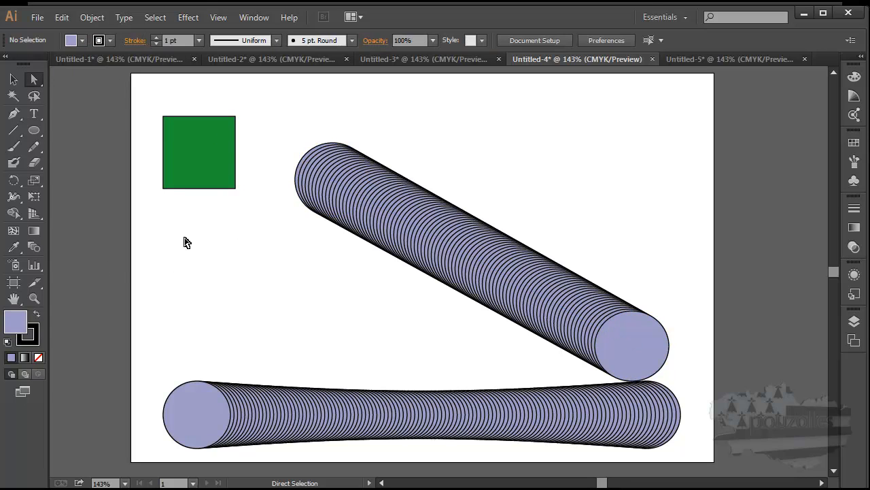
# - Move the diagonal blend's upper circle to the right, near the artboard's upper-right area, and scale it down to about 60%
pyautogui.click(299, 172)
pyautogui.moveTo(333, 184); pyautogui.dragTo(573, 151)
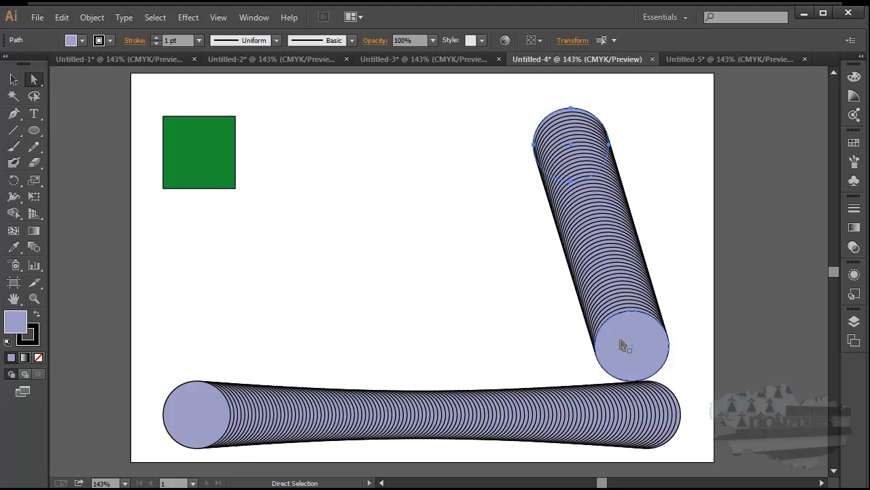
pyautogui.moveTo(611, 145); pyautogui.dragTo(578, 145)
pyautogui.click(13, 79)
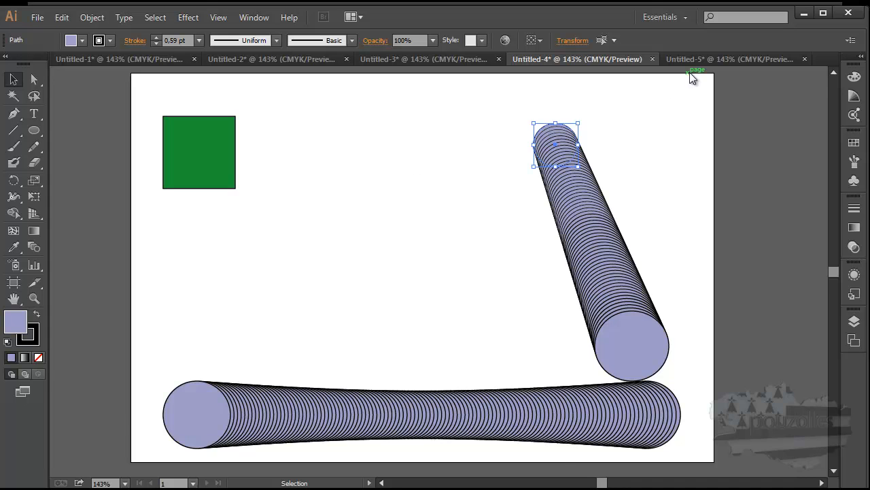
# - Look through the example documents Untitled-5, Untitled-4, Untitled-3 and Untitled-2, and end in Untitled-1
pyautogui.click(711, 59)
pyautogui.hotkey('ctrl', 'a')
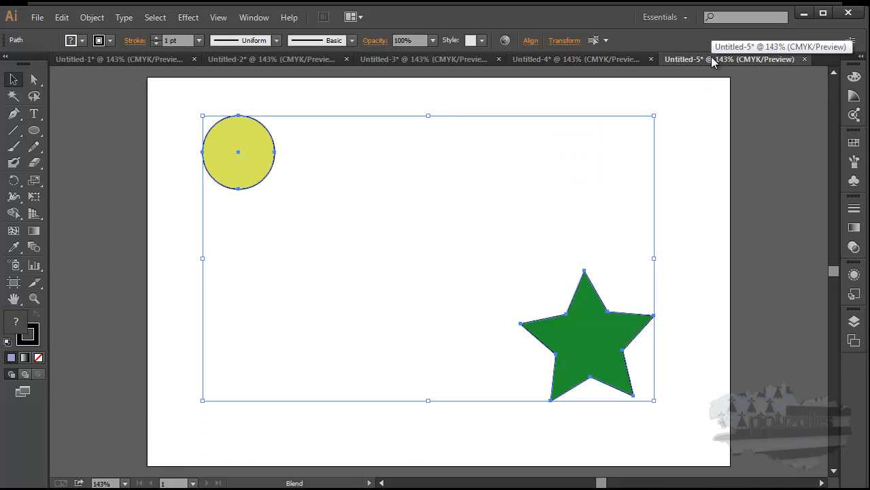
pyautogui.click(620, 59)
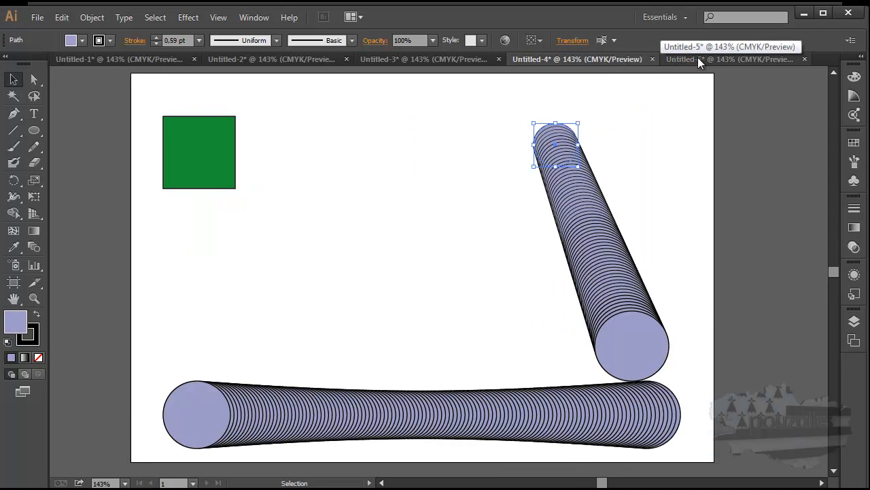
pyautogui.click(698, 59)
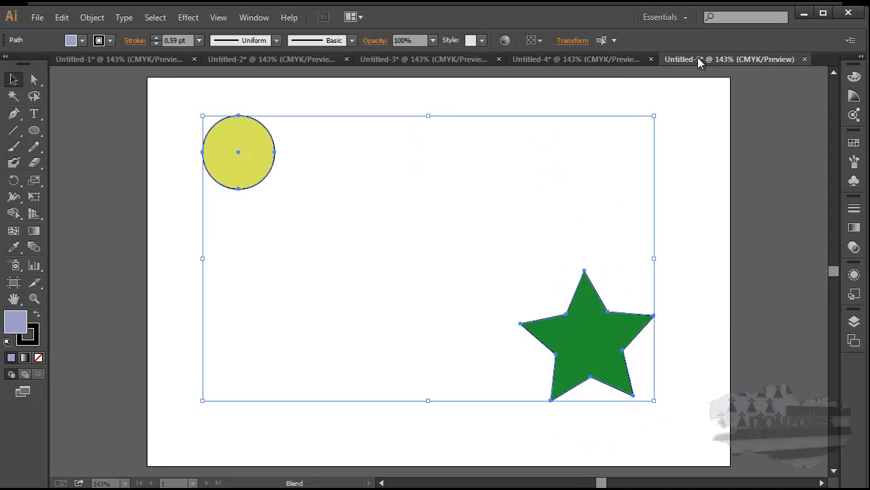
pyautogui.click(609, 59)
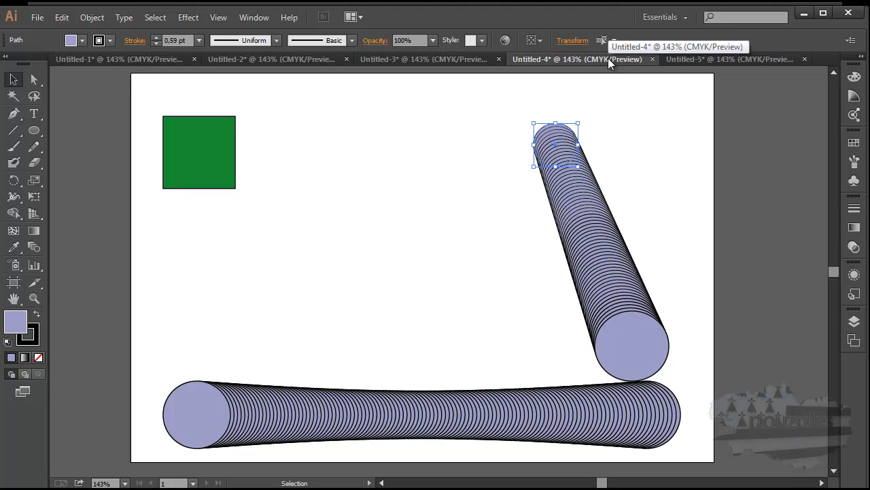
pyautogui.click(457, 59)
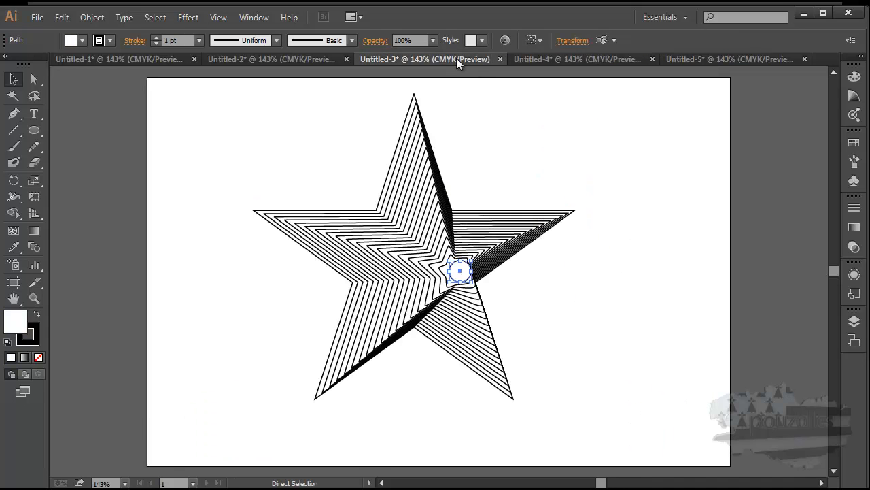
pyautogui.click(308, 59)
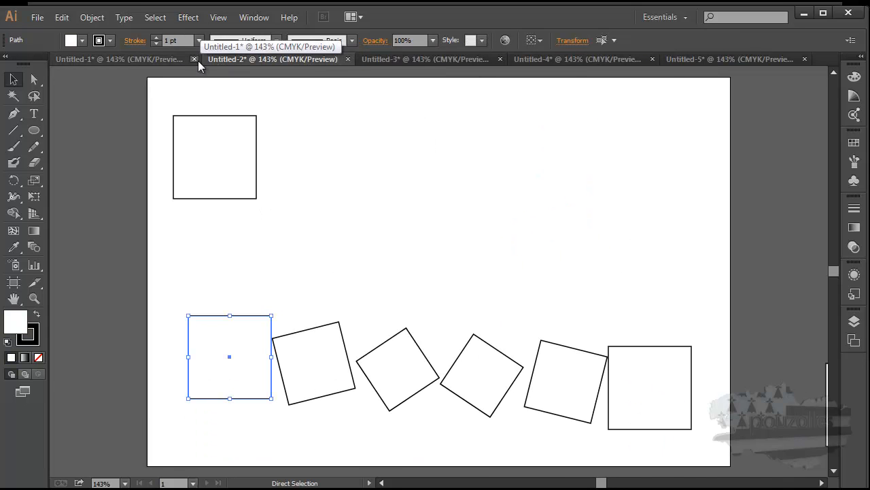
pyautogui.click(163, 63)
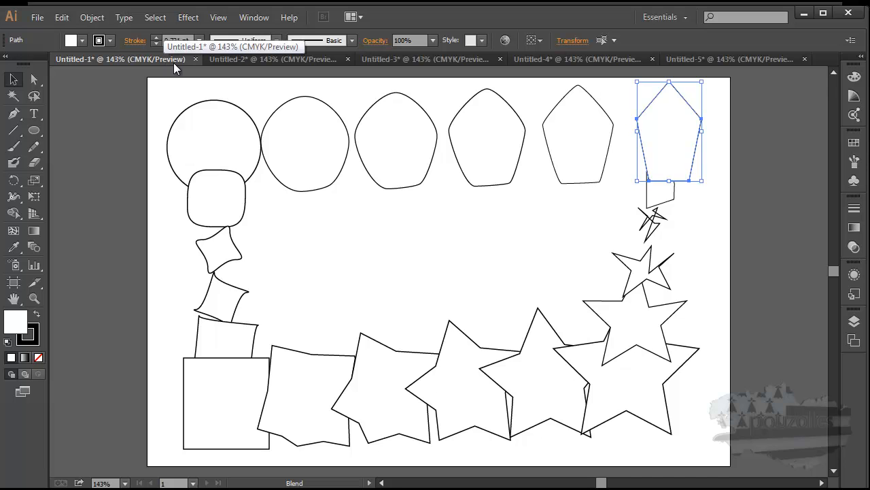
# - Undo the earlier edits and blends in Untitled-1 back to the four separate shapes: circle, pentagon, square and star
pyautogui.click(64, 19)
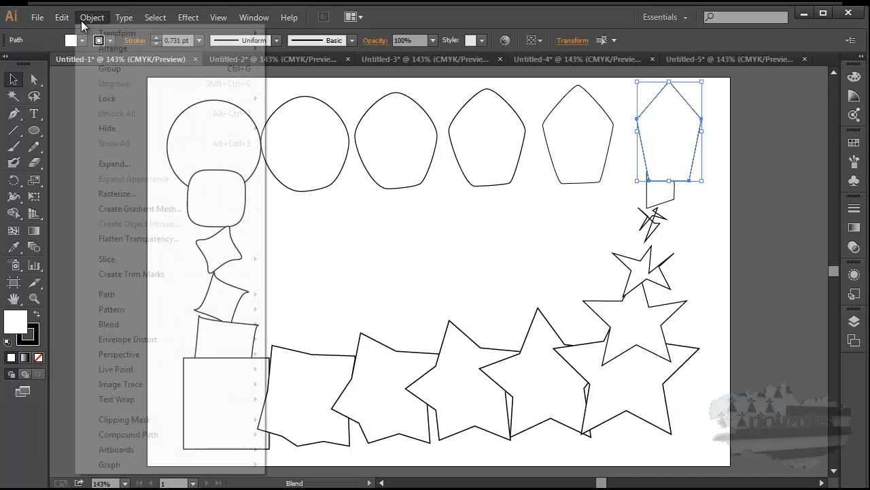
pyautogui.click(83, 32)
pyautogui.click(63, 18)
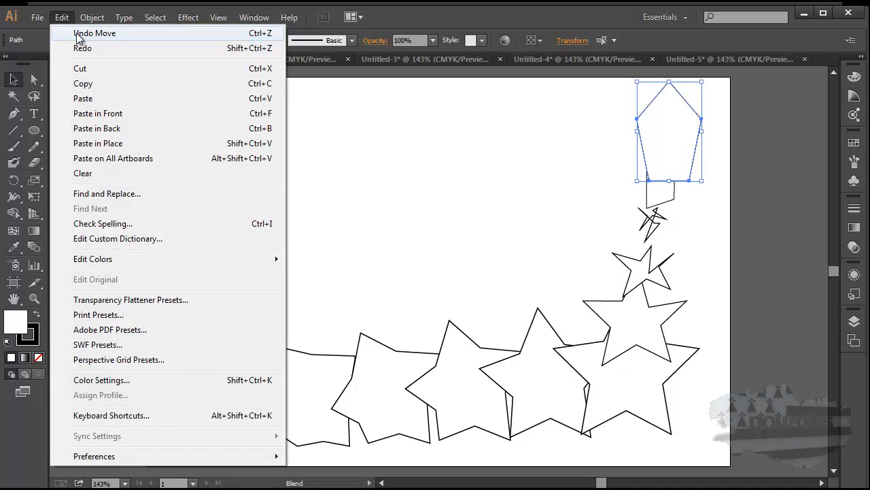
pyautogui.click(83, 32)
pyautogui.click(68, 29)
pyautogui.click(66, 20)
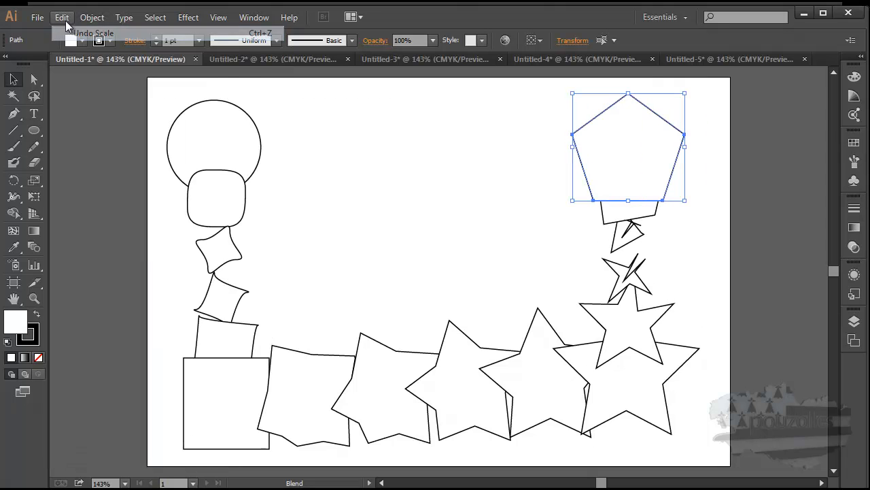
pyautogui.click(68, 32)
pyautogui.click(61, 18)
pyautogui.click(68, 33)
pyautogui.click(61, 18)
pyautogui.click(76, 32)
pyautogui.click(62, 18)
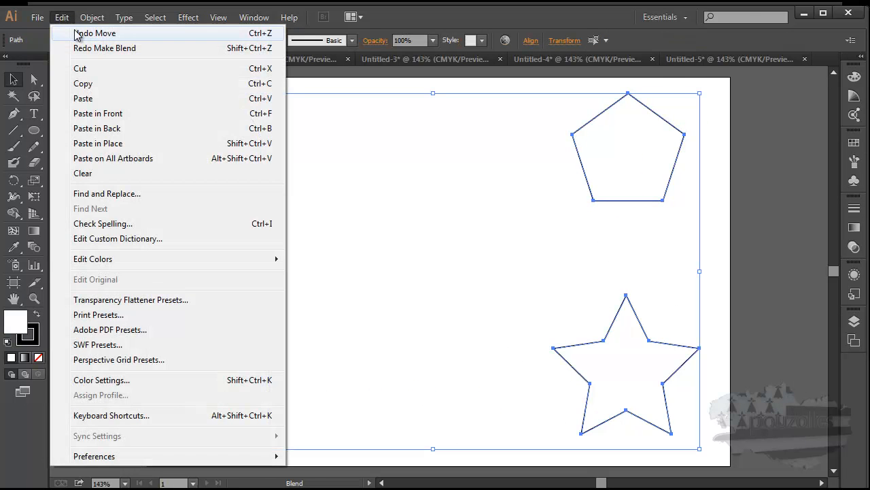
pyautogui.click(451, 154)
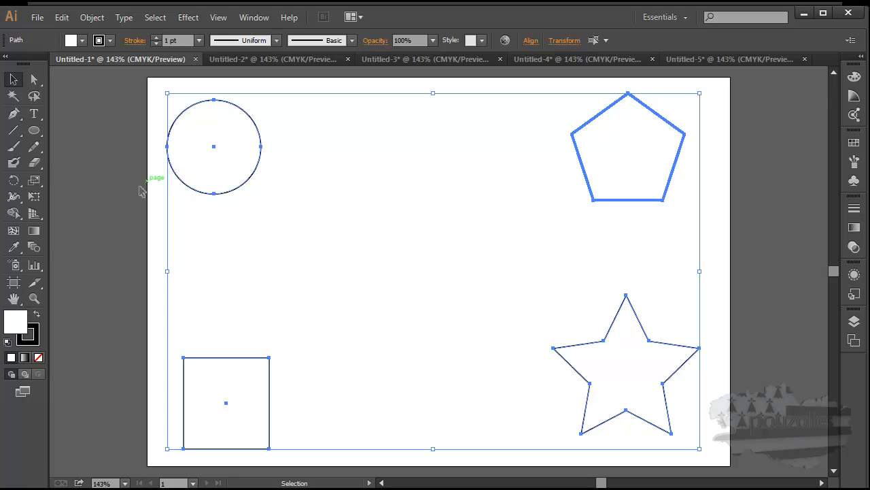
# - Delete the pentagon from the artboard's upper-right area
pyautogui.click(301, 187)
pyautogui.click(577, 135)
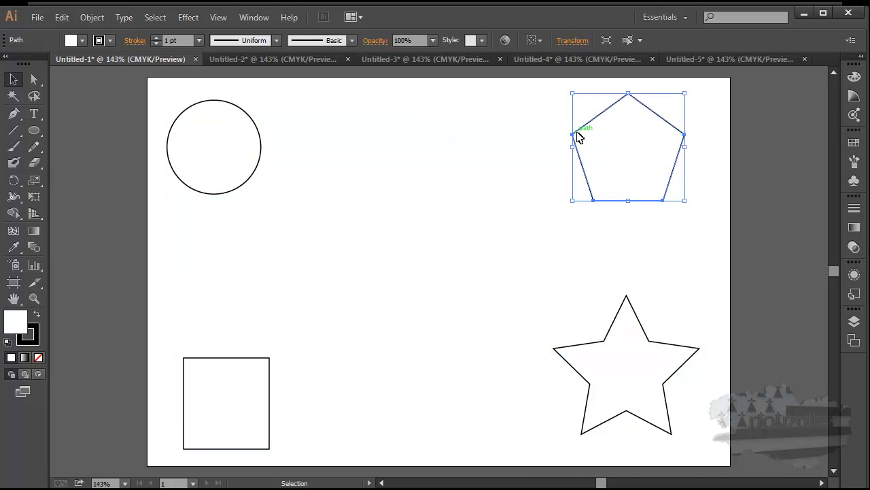
pyautogui.press('Return')
pyautogui.click(500, 355)
pyautogui.press('Delete')
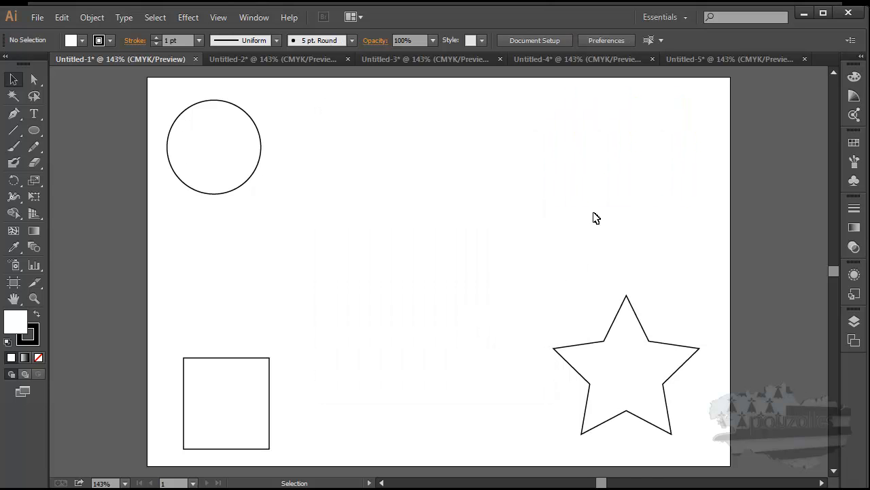
# - Draw a wide, flat rectangle above the star in the artboard's upper-right area and fill it with blue #1414ED
pyautogui.moveTo(34, 130); pyautogui.dragTo(91, 152)
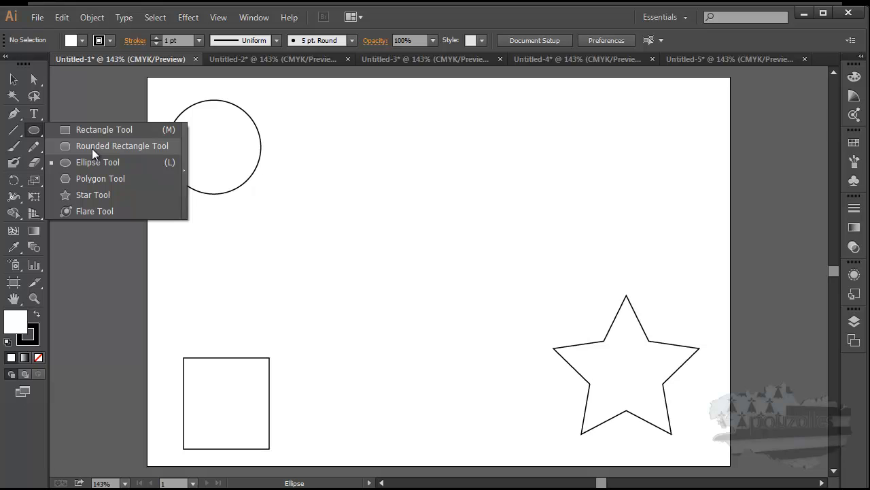
pyautogui.moveTo(92, 148); pyautogui.dragTo(90, 131)
pyautogui.moveTo(533, 115); pyautogui.dragTo(713, 156)
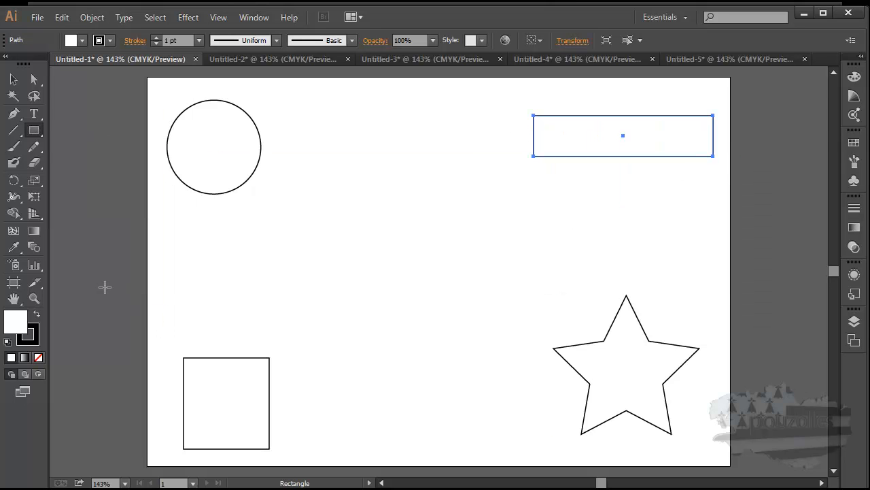
pyautogui.doubleClick(19, 321)
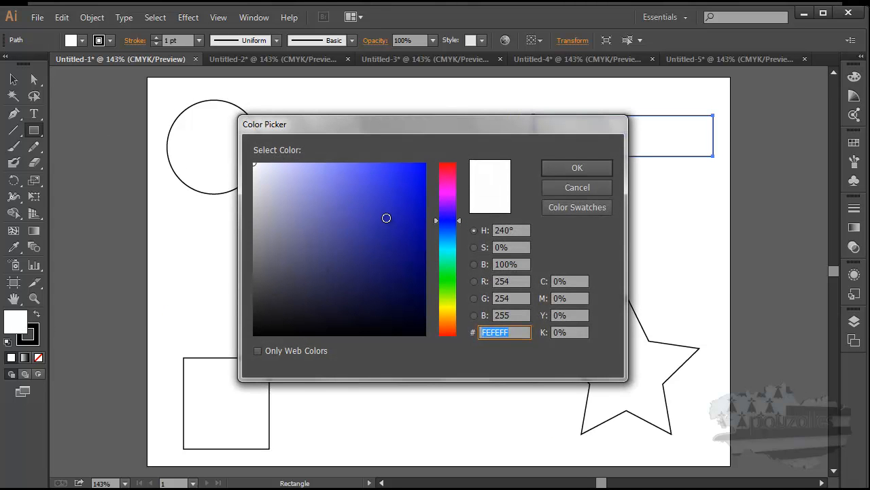
pyautogui.click(411, 175)
pyautogui.click(577, 169)
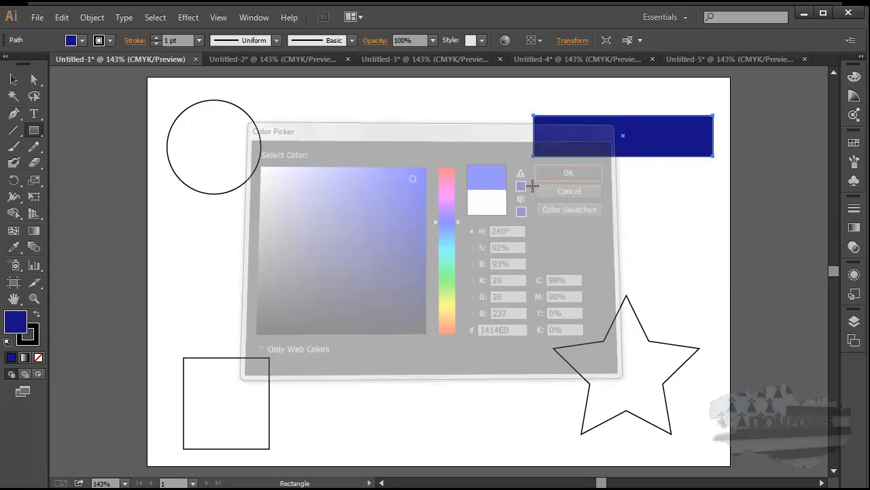
# - Fill the circle with a green at hue 111°
pyautogui.click(14, 79)
pyautogui.click(175, 149)
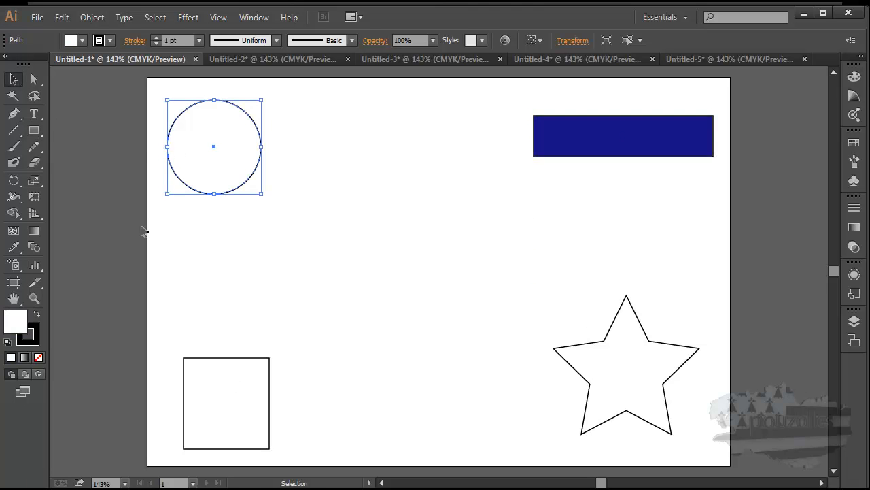
pyautogui.doubleClick(13, 327)
pyautogui.click(448, 283)
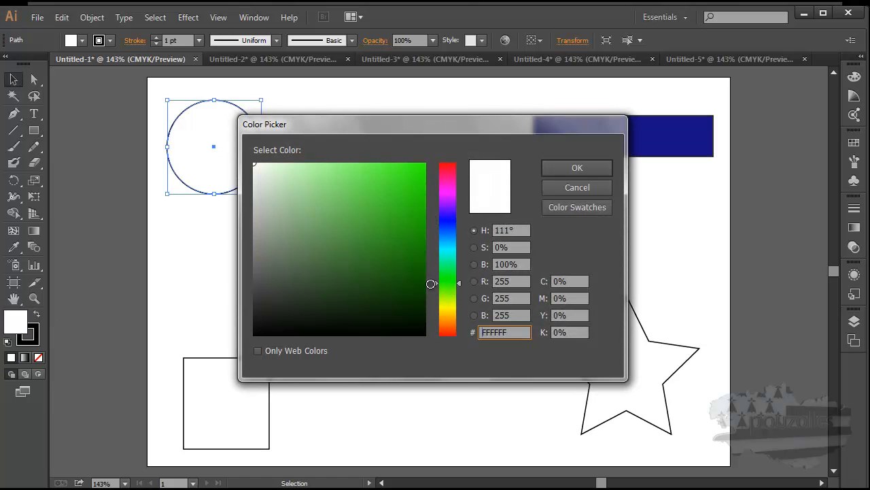
pyautogui.click(387, 189)
pyautogui.click(577, 167)
# - Fill the square with orange #D69A21
pyautogui.click(223, 383)
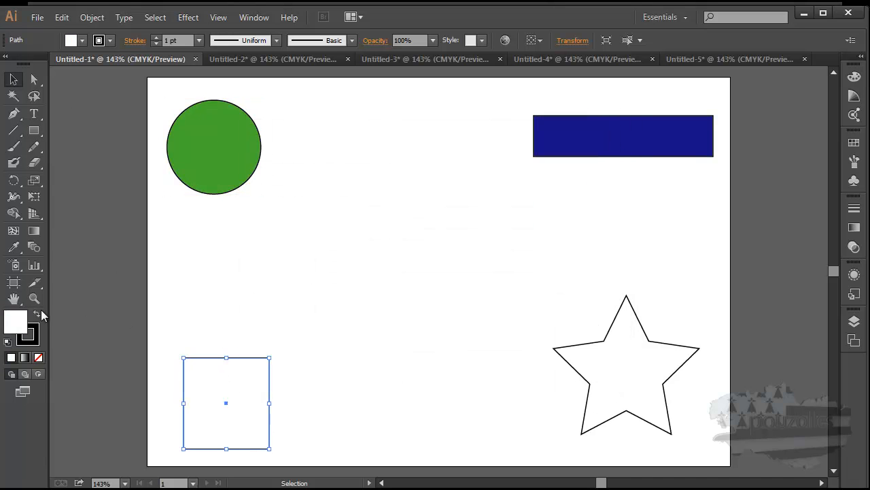
pyautogui.doubleClick(15, 321)
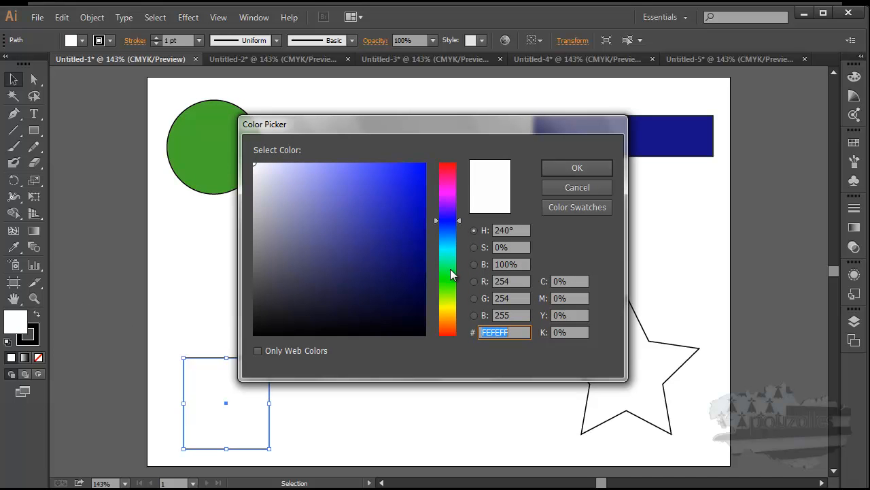
pyautogui.click(452, 317)
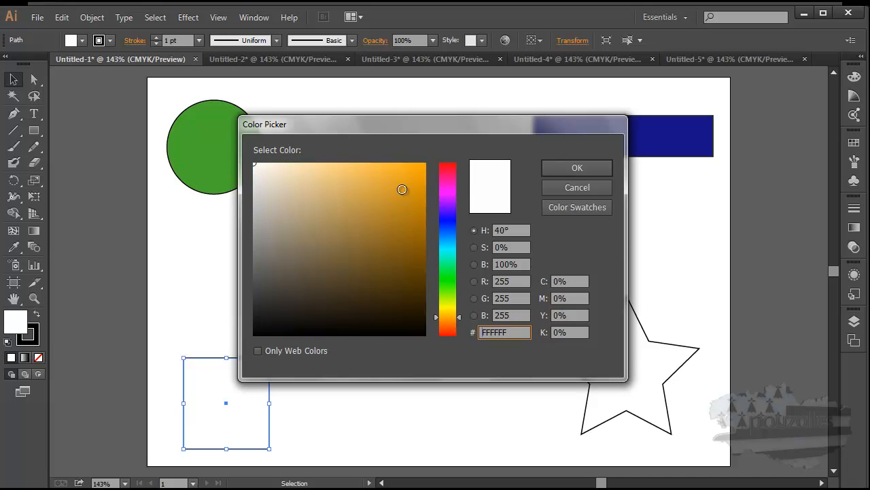
pyautogui.click(400, 191)
pyautogui.click(562, 170)
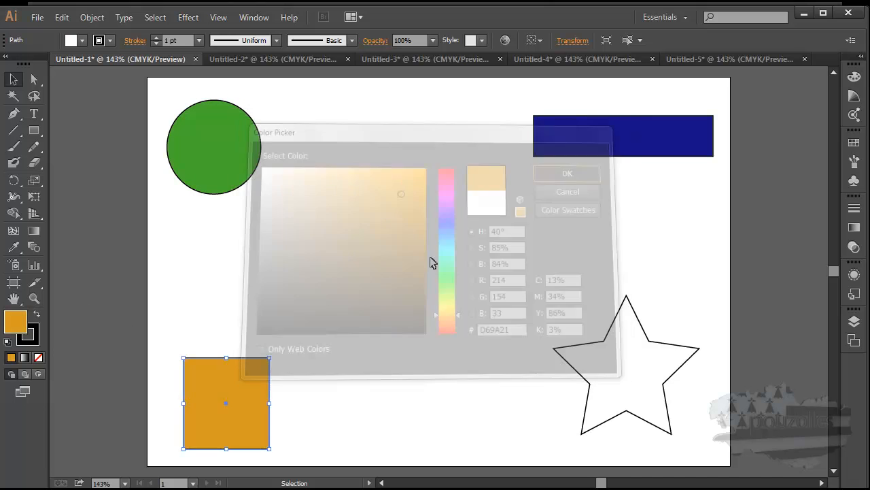
pyautogui.click(621, 376)
pyautogui.doubleClick(625, 379)
pyautogui.doubleClick(12, 323)
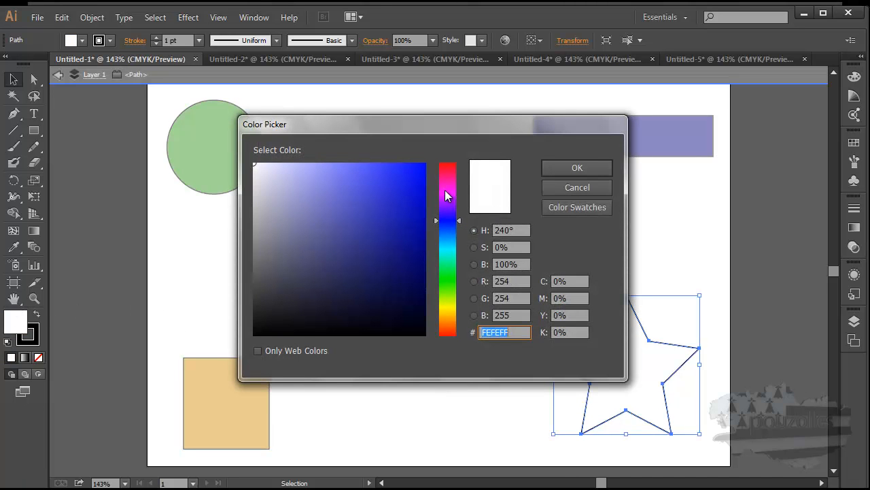
pyautogui.click(449, 169)
pyautogui.click(598, 170)
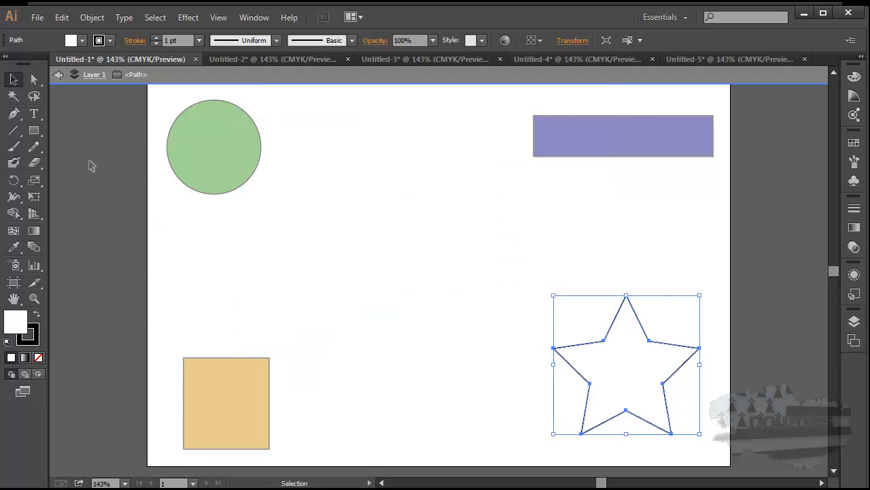
pyautogui.click(60, 76)
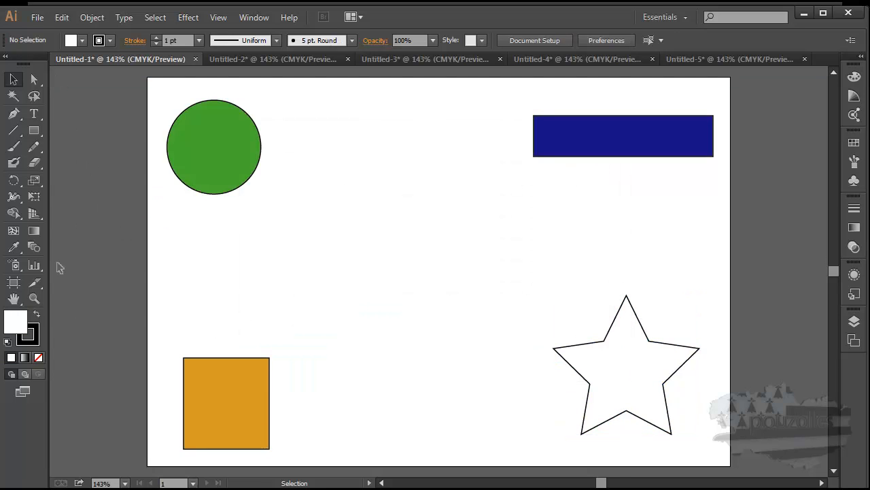
# - Fill the star with red #F40B21
pyautogui.click(583, 343)
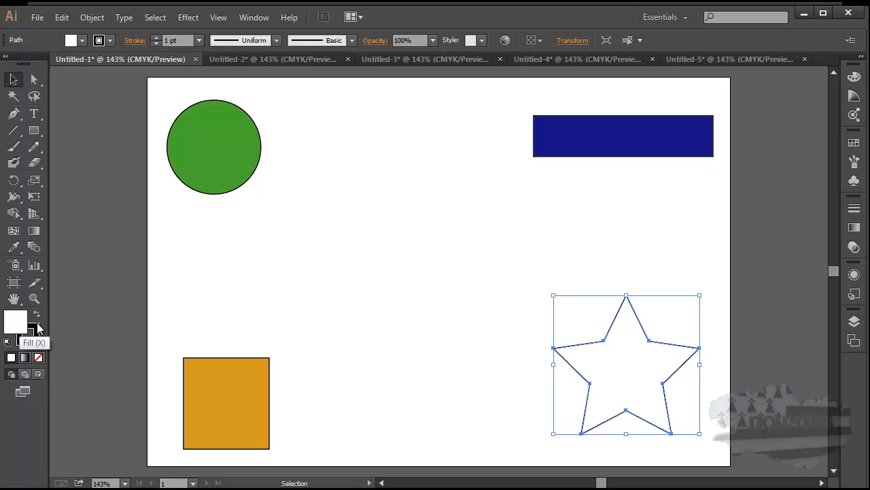
pyautogui.doubleClick(12, 325)
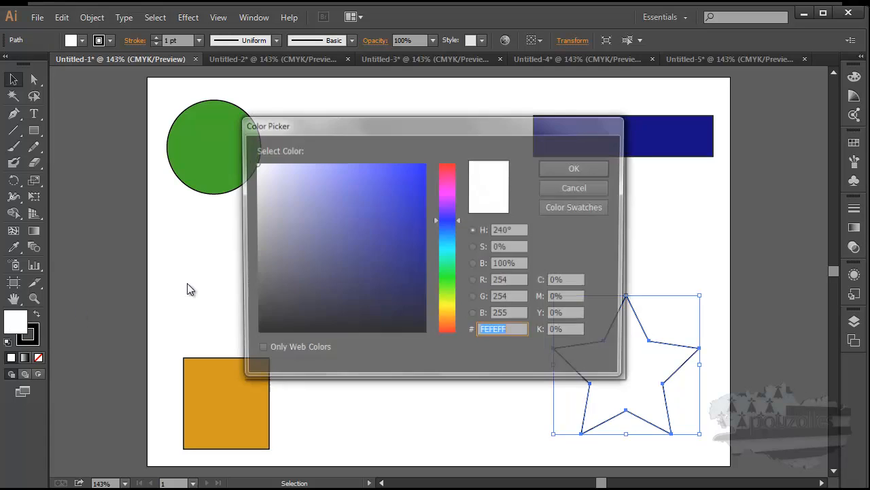
pyautogui.click(450, 166)
pyautogui.click(419, 170)
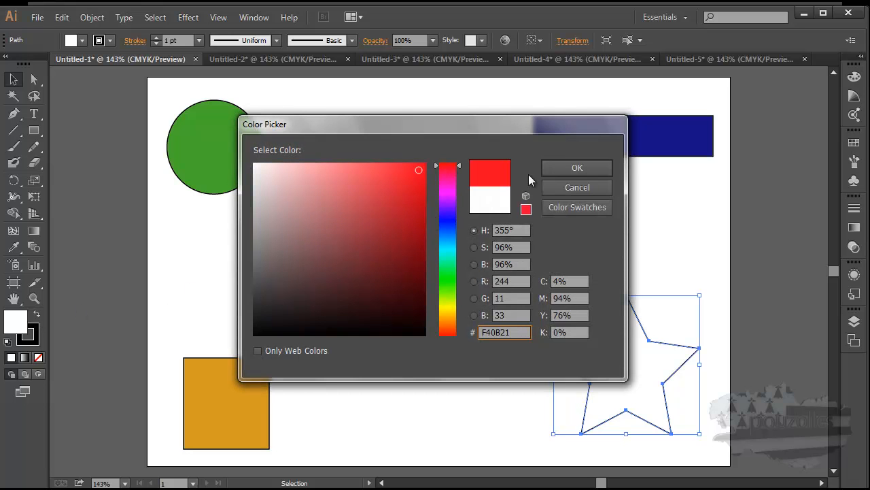
pyautogui.click(572, 169)
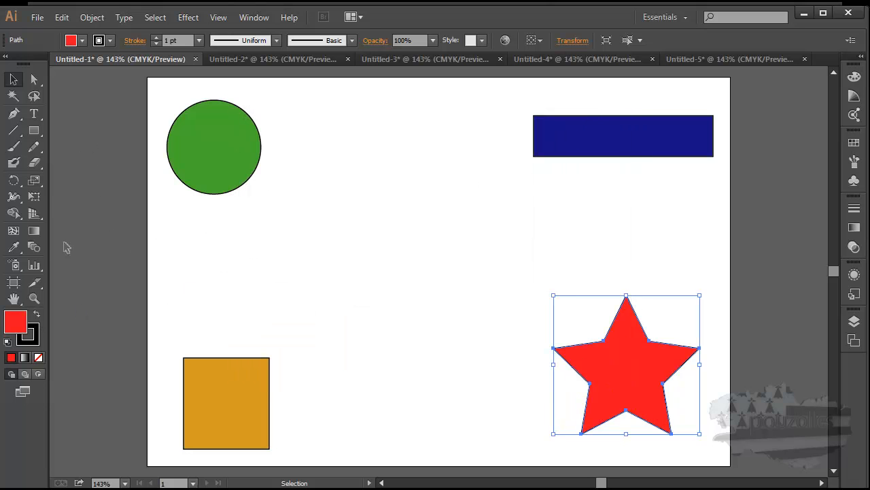
# - Select all four coloured shapes and set the blend spacing to Specified Steps with 18 steps
pyautogui.moveTo(111, 91); pyautogui.dragTo(731, 446)
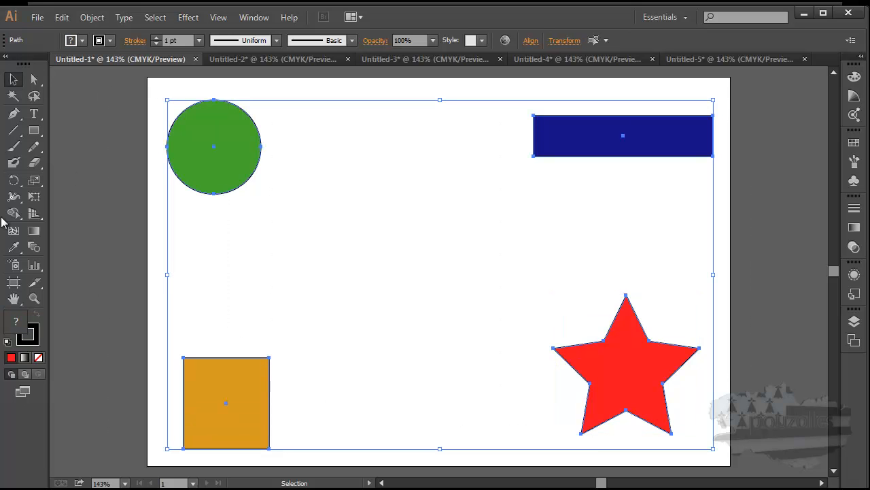
pyautogui.click(34, 249)
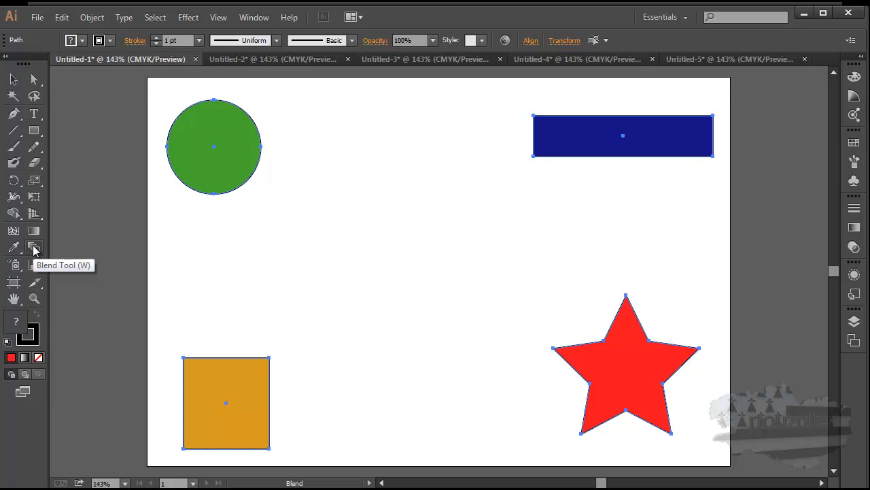
pyautogui.doubleClick(34, 249)
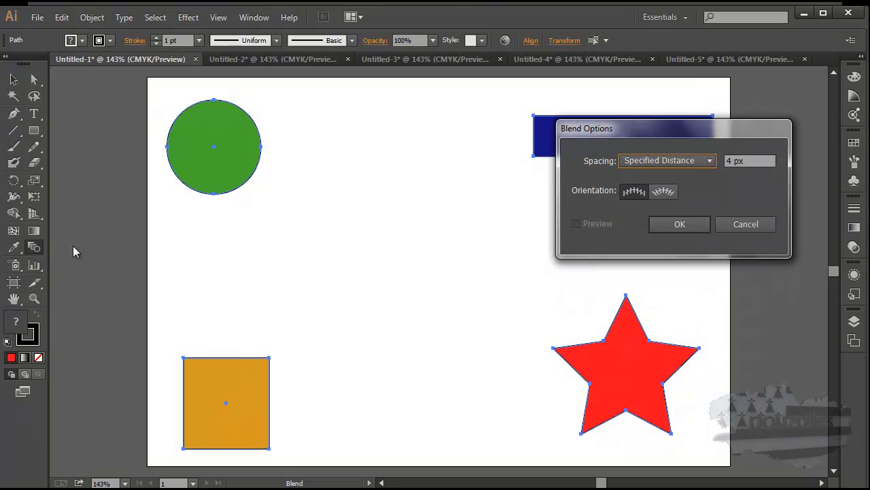
pyautogui.click(710, 162)
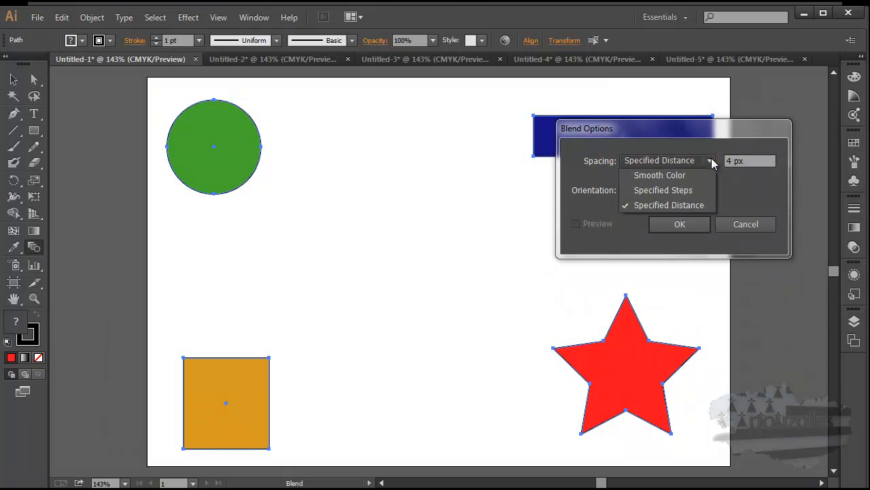
pyautogui.click(677, 190)
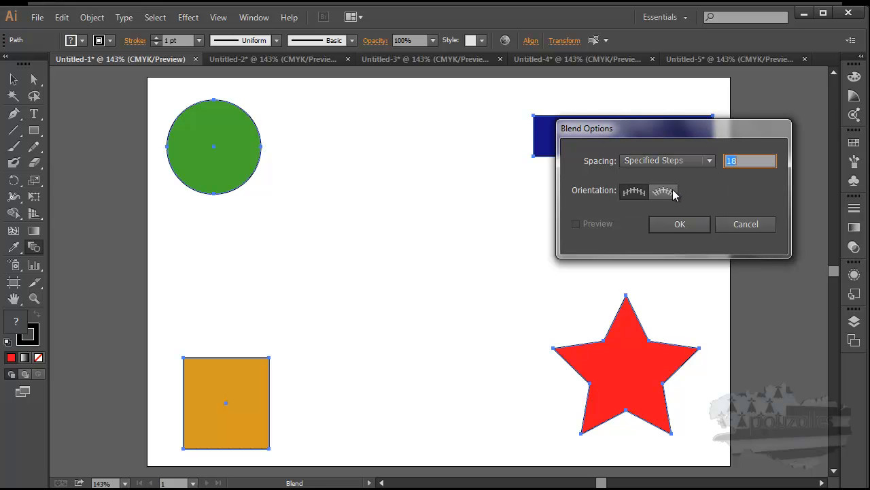
pyautogui.click(680, 225)
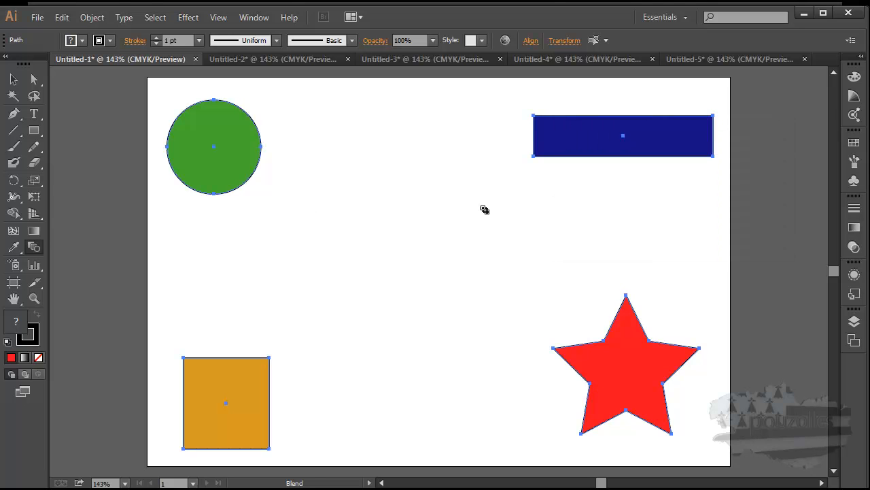
# - Blend the square, circle, rectangle and star into one closed loop running around the artboard
pyautogui.click(235, 194)
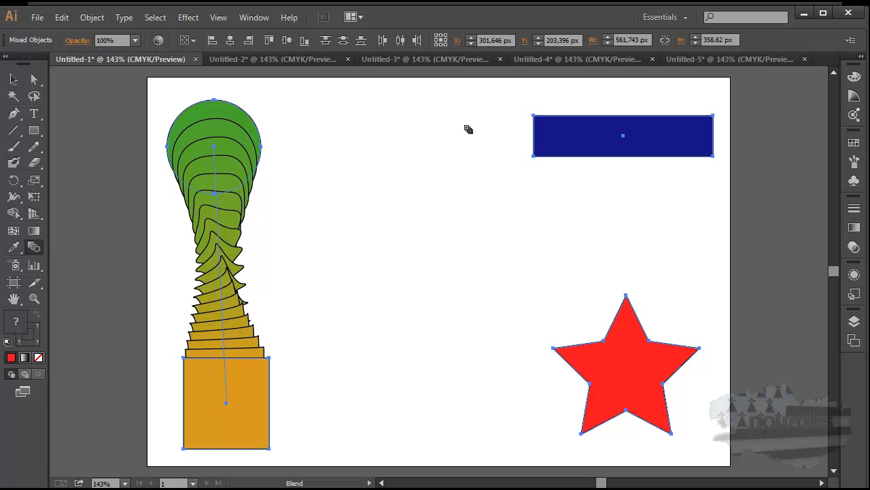
pyautogui.click(536, 132)
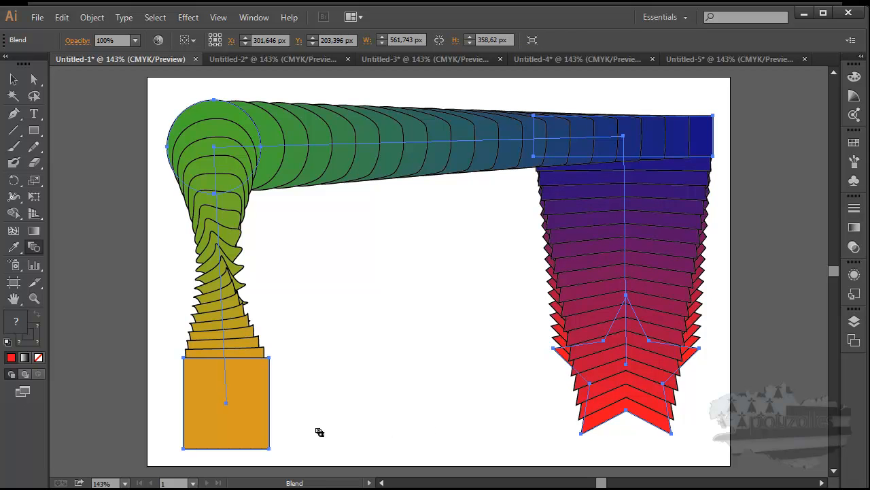
pyautogui.click(270, 426)
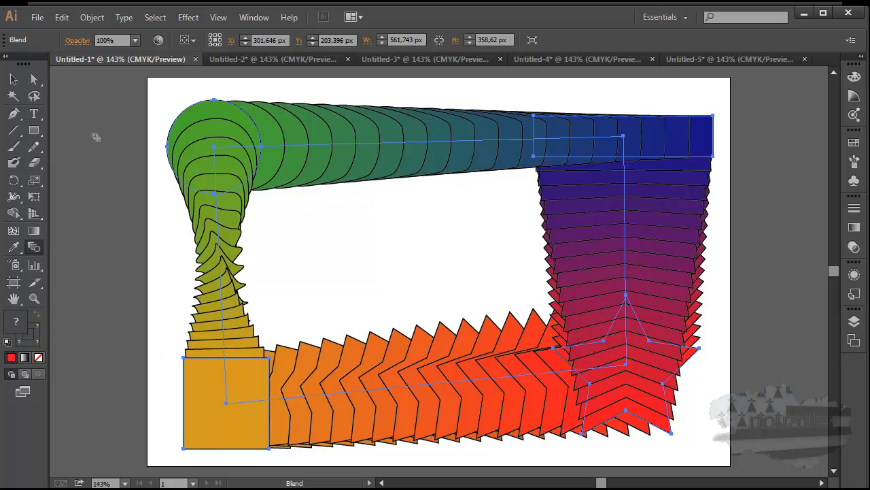
pyautogui.click(20, 79)
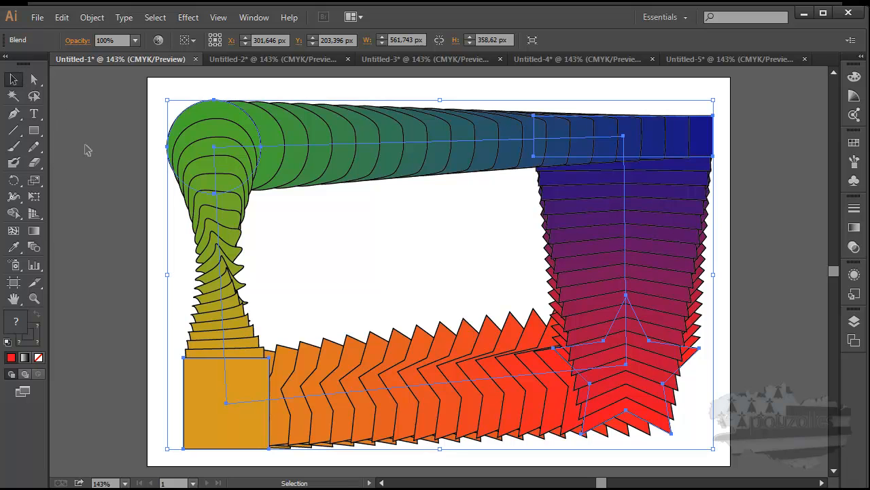
# - Look through the other open documents and switch to Untitled-5
pyautogui.click(274, 58)
pyautogui.click(448, 57)
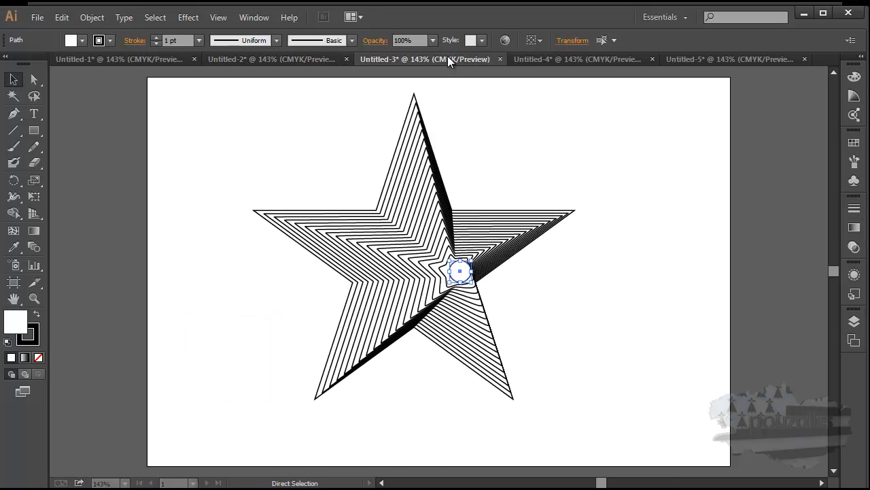
pyautogui.click(623, 59)
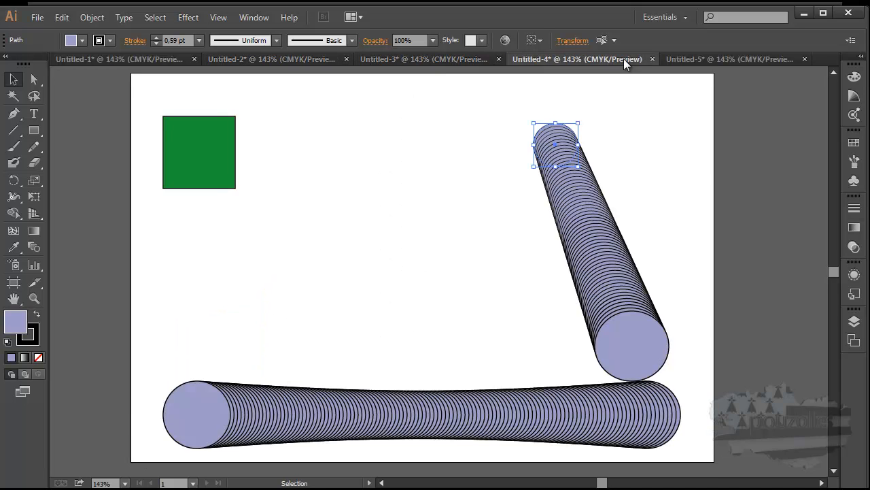
pyautogui.click(746, 57)
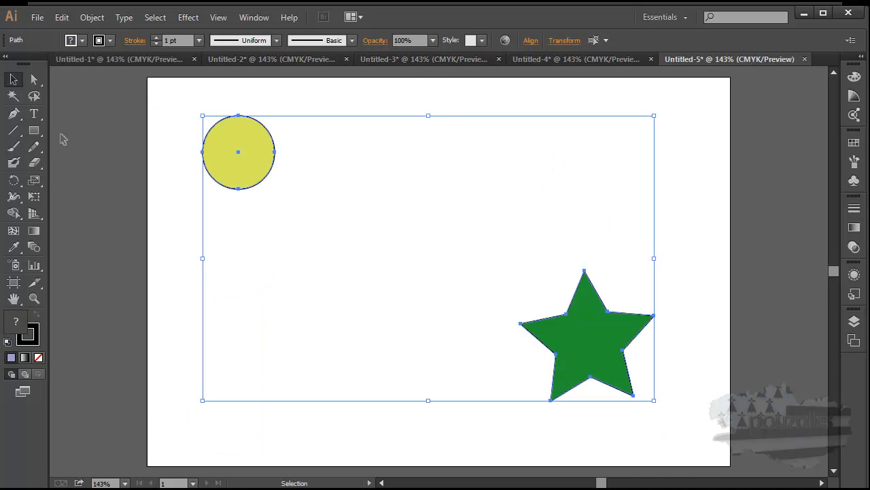
pyautogui.moveTo(266, 178)
pyautogui.mouseDown()
pyautogui.moveTo(411, 249)
pyautogui.moveTo(265, 179)
pyautogui.mouseUp()
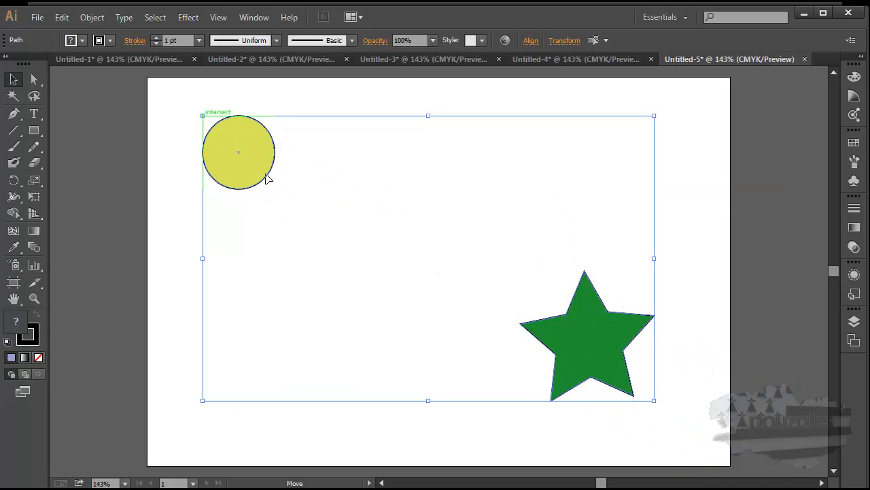
# - Try a blend between the yellow circle and the green star, and undo it
pyautogui.click(35, 249)
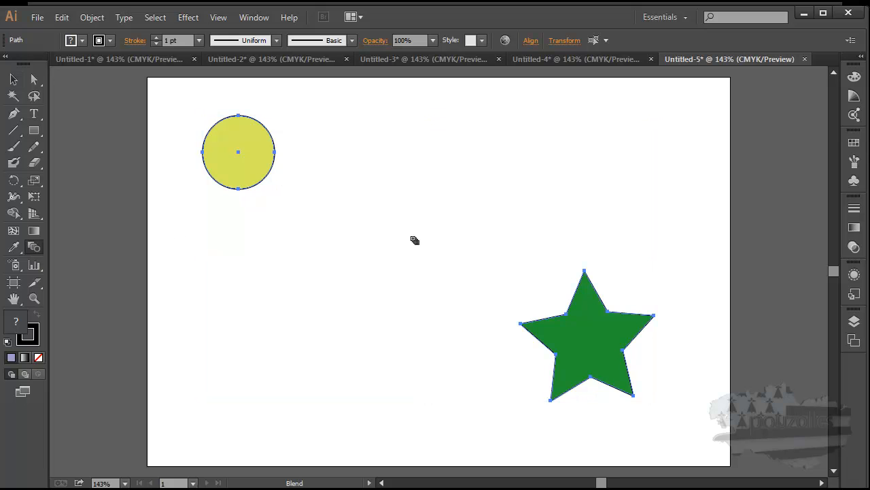
pyautogui.click(552, 320)
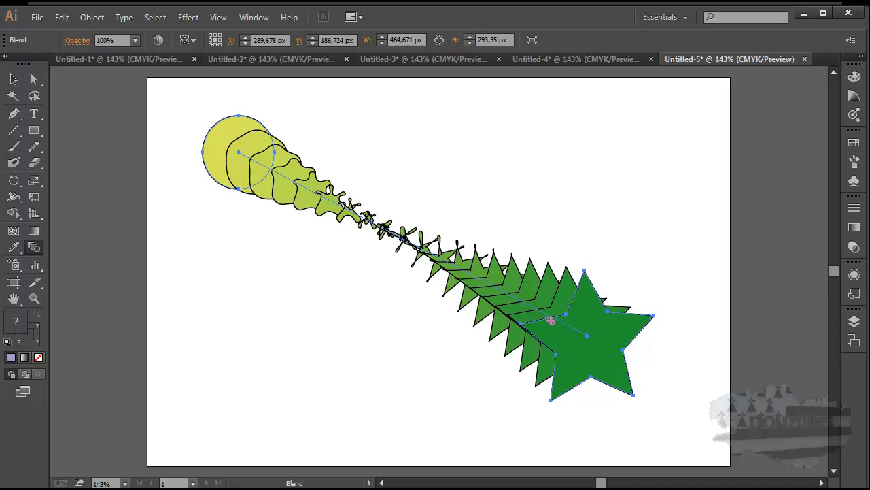
pyautogui.click(61, 18)
pyautogui.click(75, 32)
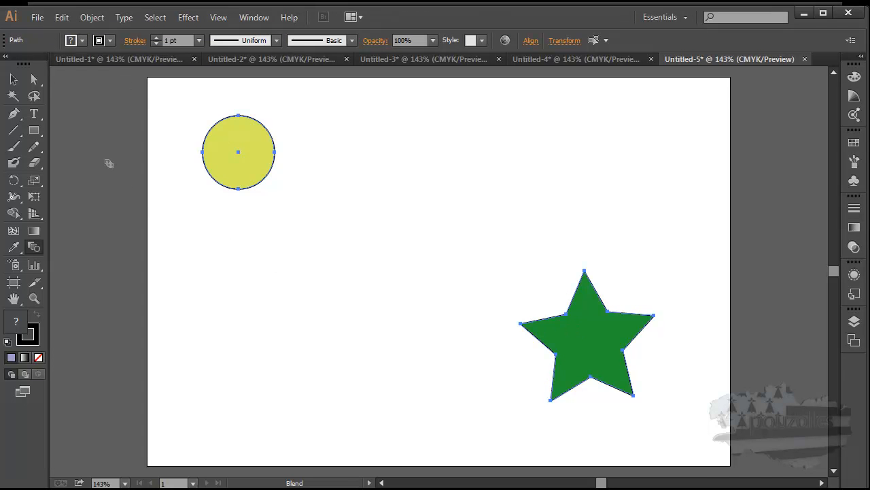
# - Delete the green star and place a copy of the yellow circle in the artboard's lower-right area
pyautogui.click(32, 76)
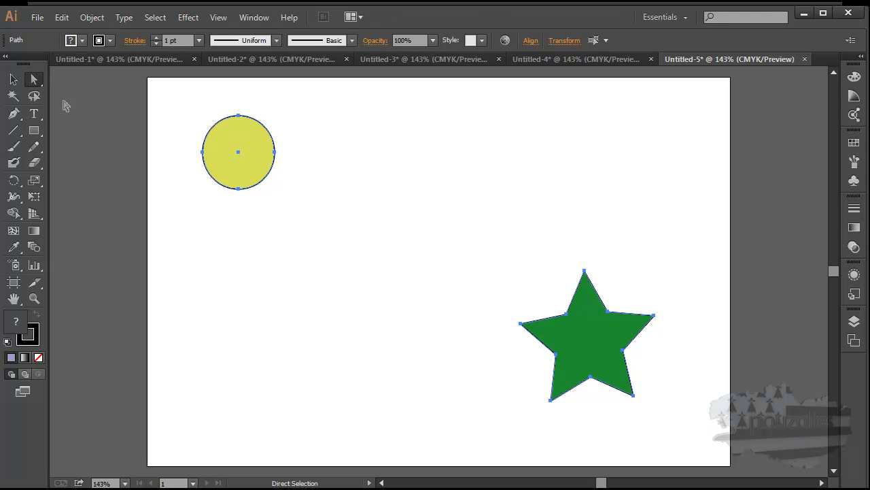
pyautogui.click(109, 181)
pyautogui.click(544, 330)
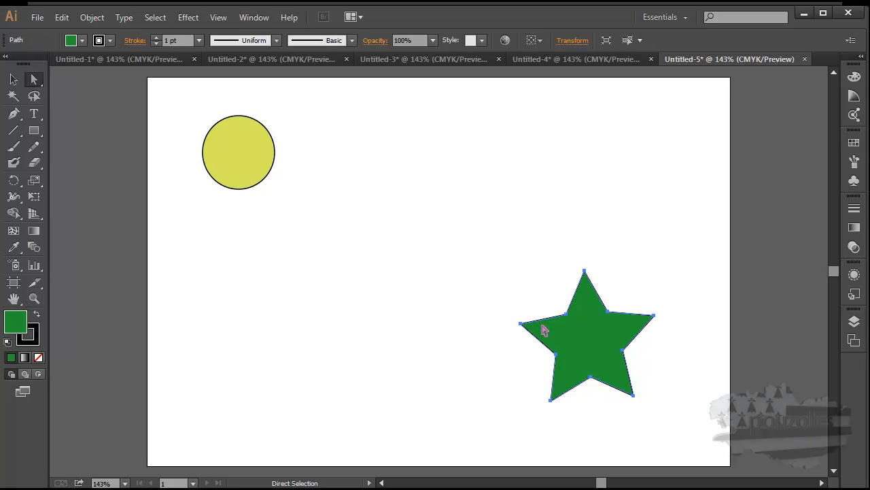
pyautogui.press('Delete')
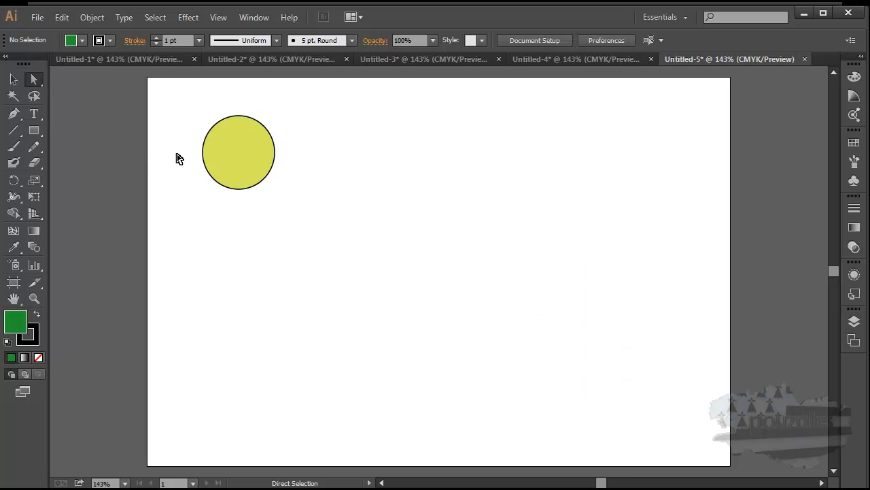
pyautogui.click(13, 80)
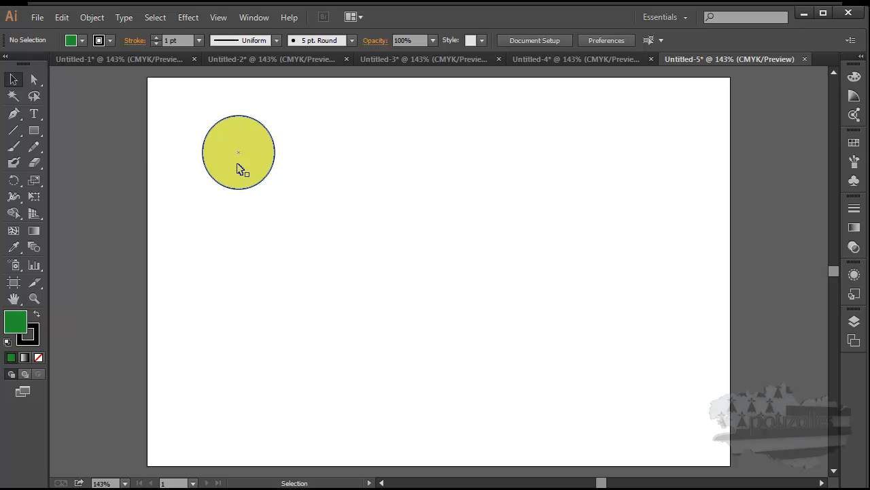
pyautogui.keyDown('alt'); pyautogui.moveTo(239, 168); pyautogui.dragTo(647, 389); pyautogui.keyUp('alt')
# - Set the blend spacing to Specified Steps with 5 steps and select both yellow circles
pyautogui.doubleClick(33, 246)
pyautogui.click(758, 164)
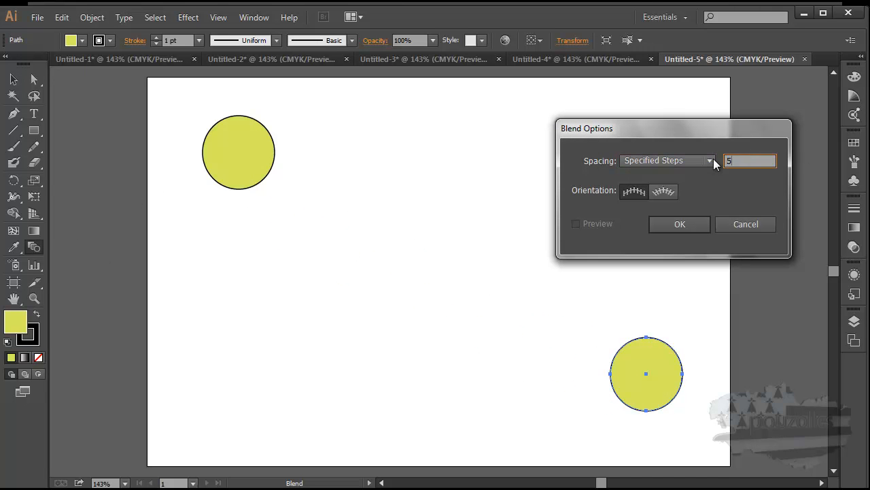
pyautogui.click(697, 229)
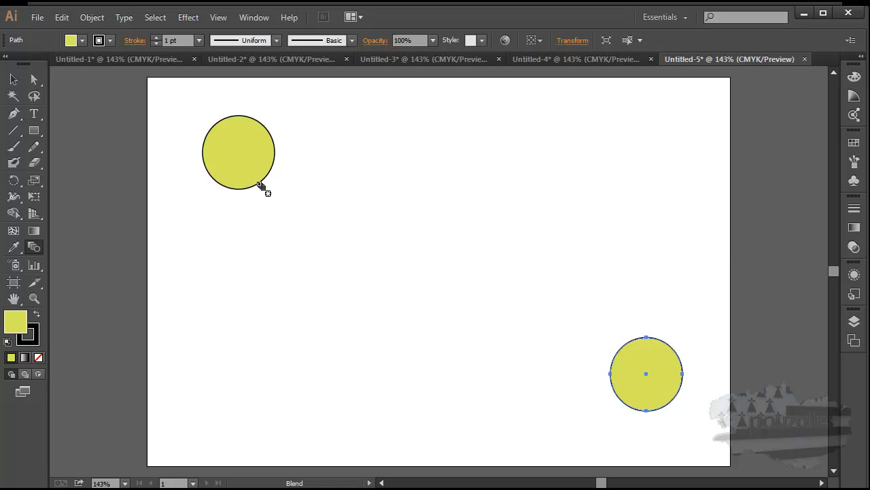
pyautogui.click(13, 79)
pyautogui.moveTo(97, 91); pyautogui.dragTo(771, 408)
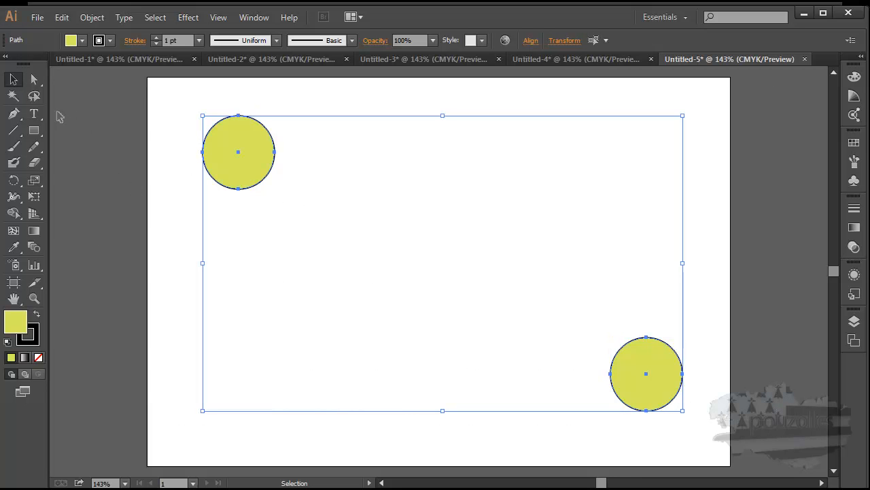
# - Blend the two selected yellow circles with the Blend tool
pyautogui.click(34, 246)
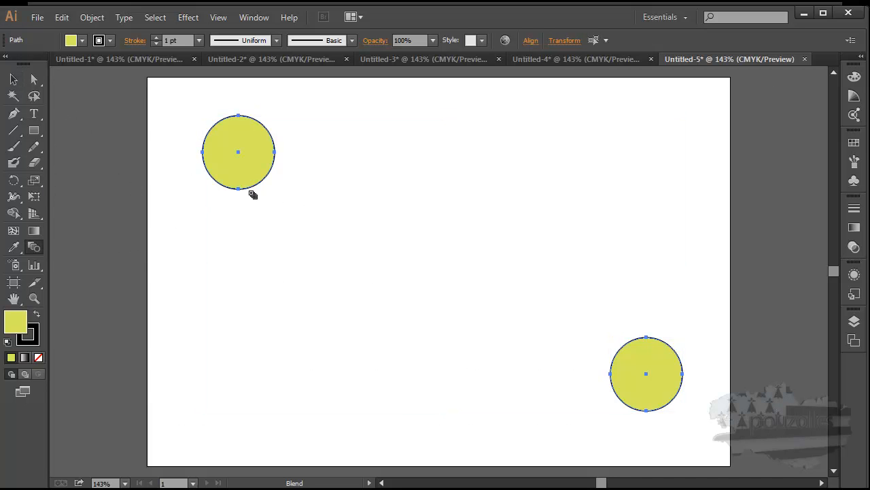
pyautogui.click(266, 180)
pyautogui.click(676, 398)
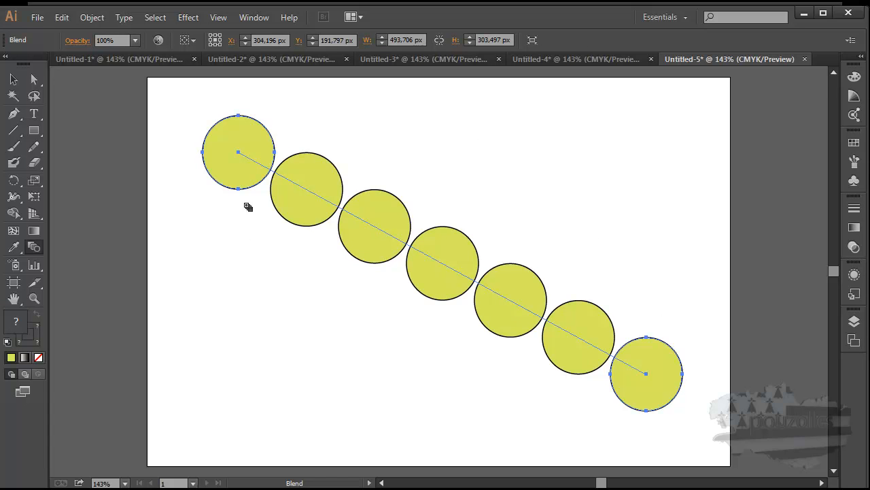
# - Move the blend spine's upper-left end anchor point outward to about X 52 px, Y 55 px with Direct Selection
pyautogui.click(34, 79)
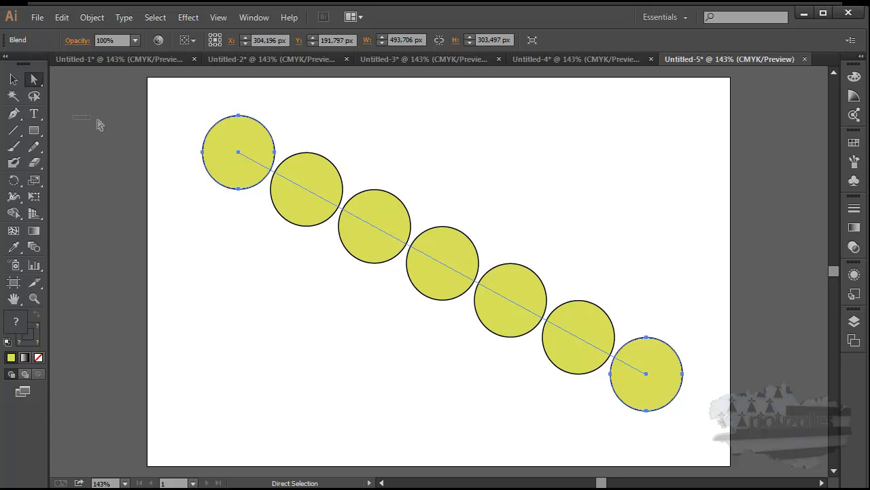
pyautogui.click(177, 146)
pyautogui.moveTo(237, 154); pyautogui.dragTo(199, 135)
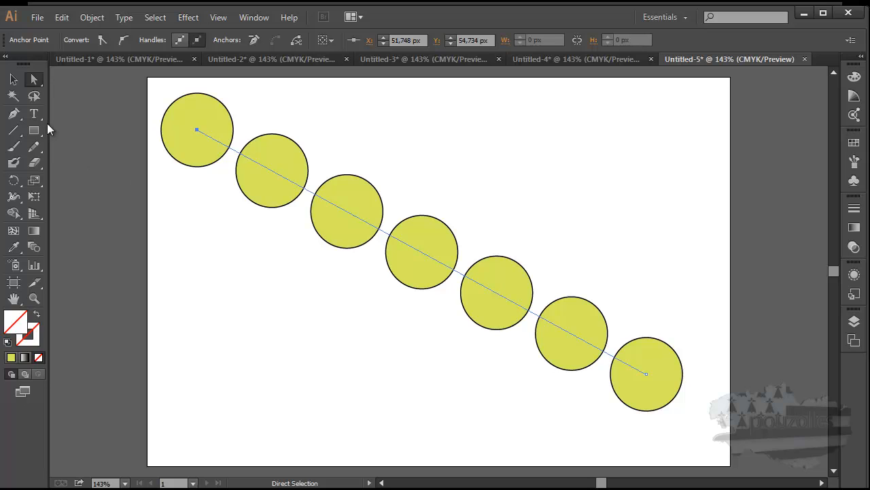
# - Add three anchor points along the blend spine, spread between its two end points, with the Add Anchor Point tool
pyautogui.click(13, 114)
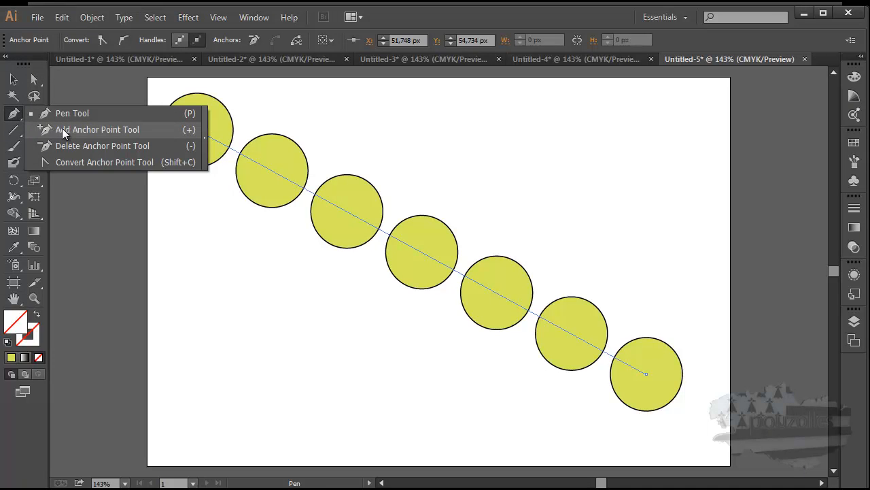
pyautogui.click(87, 130)
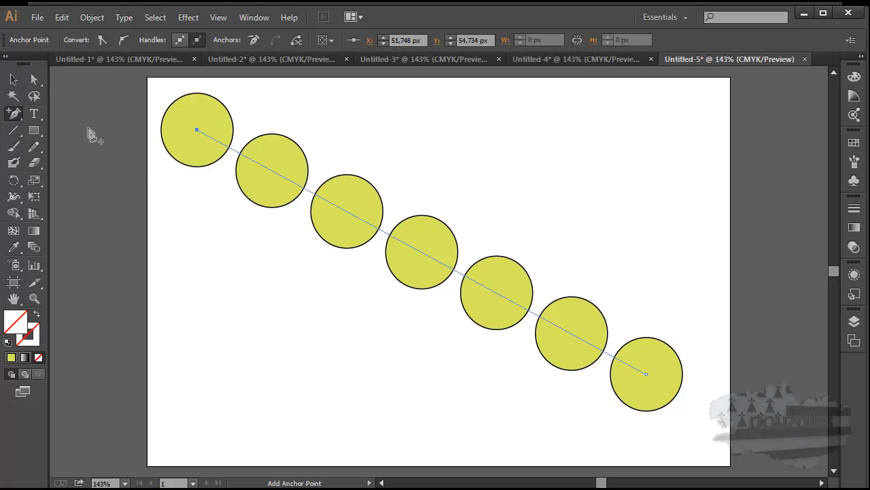
pyautogui.click(314, 193)
pyautogui.click(420, 253)
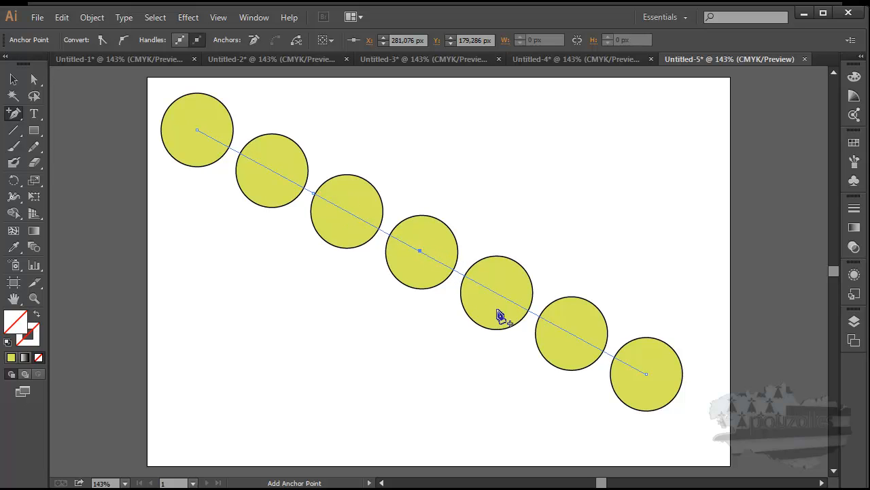
pyautogui.click(548, 320)
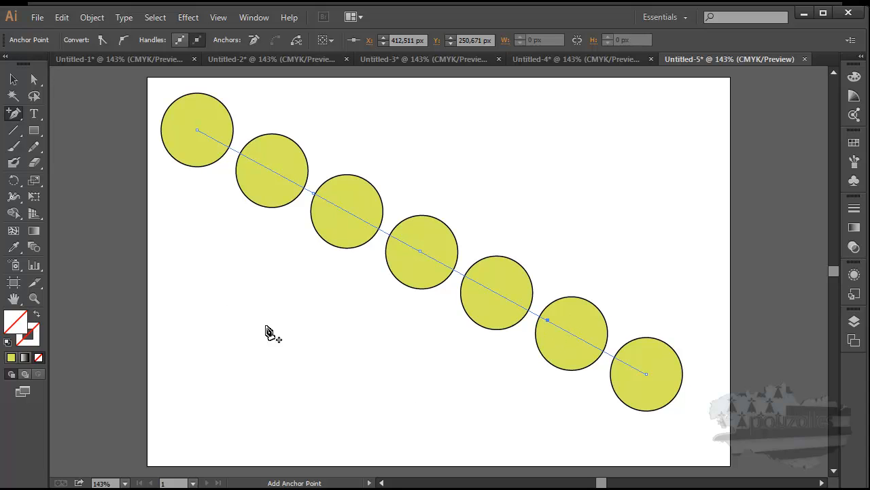
# - Move the spine's first added anchor down to about X 112, Y 218 px and the third up to about X 468, Y 146 px
pyautogui.press('a')
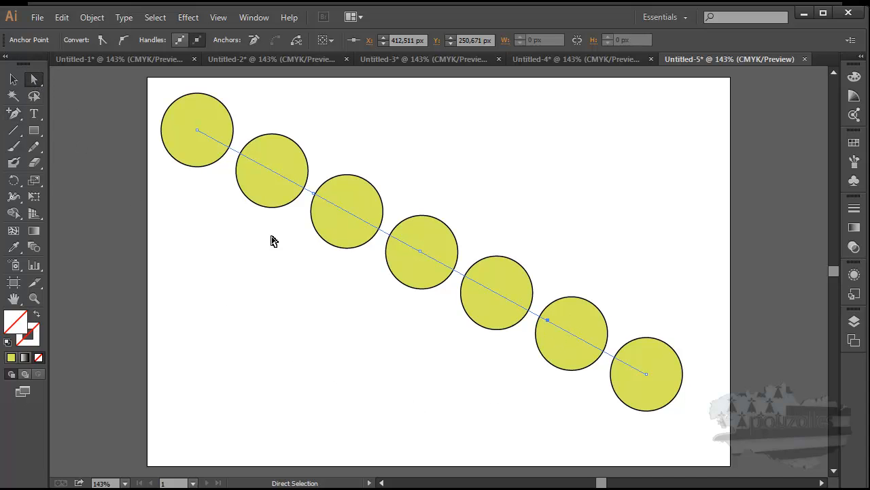
pyautogui.moveTo(314, 195); pyautogui.dragTo(255, 294)
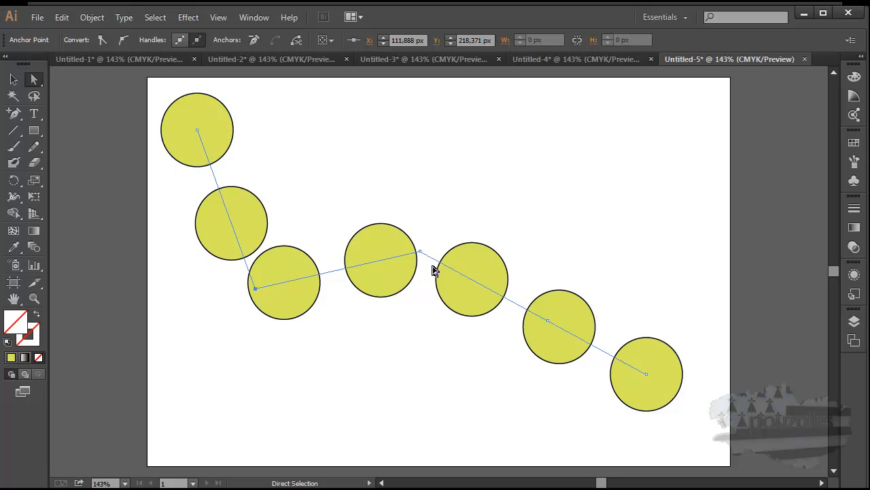
pyautogui.click(549, 321)
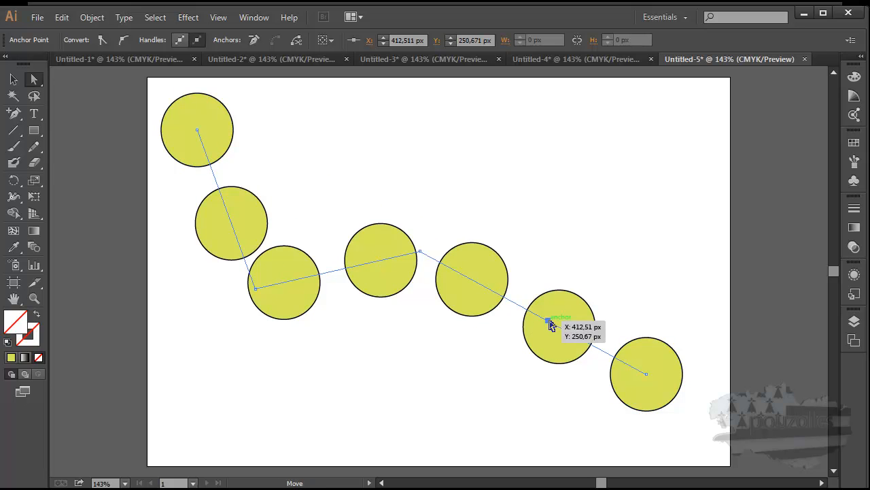
pyautogui.moveTo(553, 325); pyautogui.dragTo(603, 221)
# - Convert the three inner anchor points of the blend spine to smooth points so the circles follow a curve
pyautogui.click(253, 289)
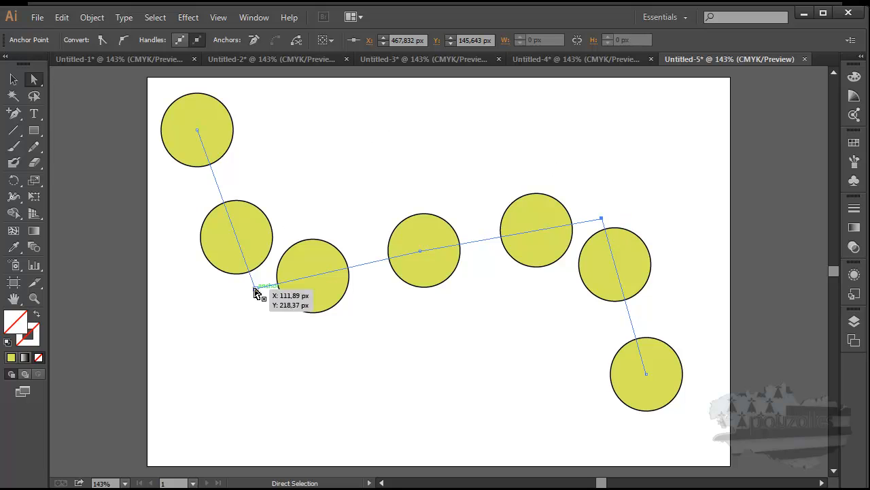
pyautogui.click(123, 41)
pyautogui.click(421, 250)
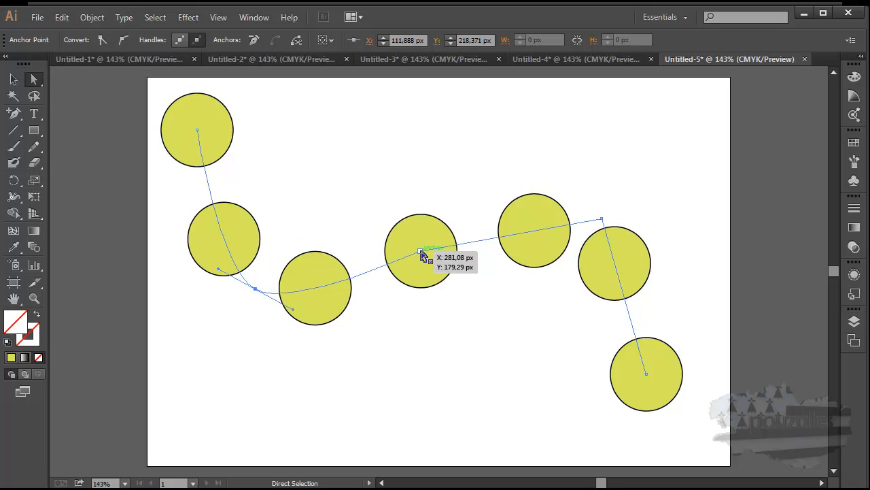
pyautogui.click(126, 41)
pyautogui.moveTo(602, 219); pyautogui.dragTo(605, 223)
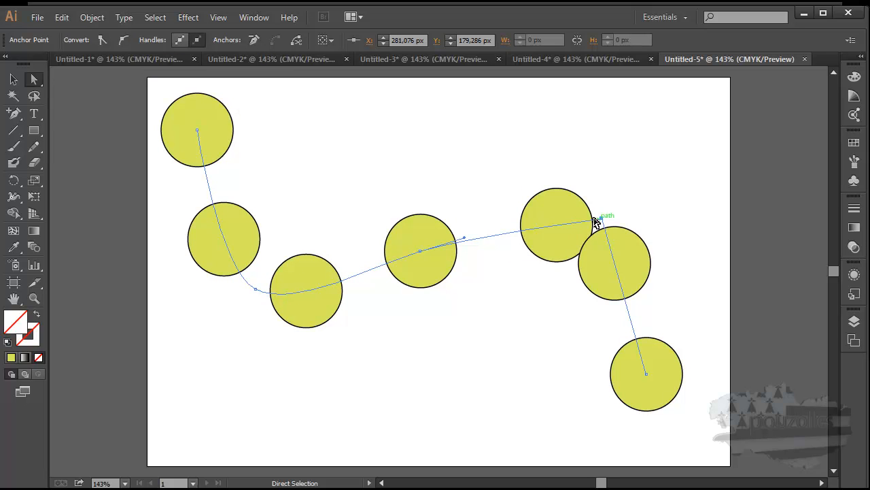
pyautogui.click(123, 39)
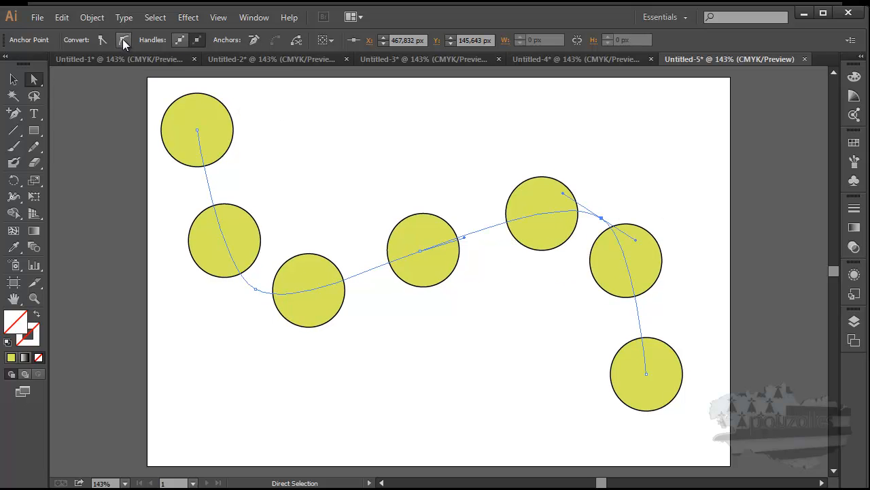